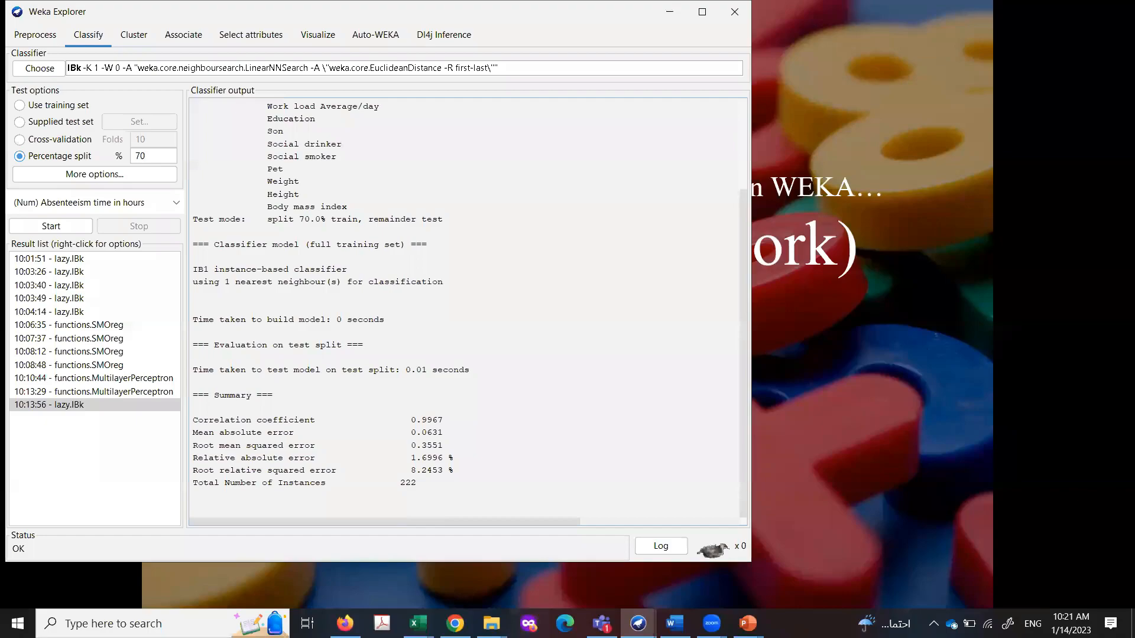
Step: Switch to the PowerPoint slide show and handwrite "23" and "24 => (24-23)" in red ink above the Machine Learning Model title
mouse_move(747, 623)
click(821, 575)
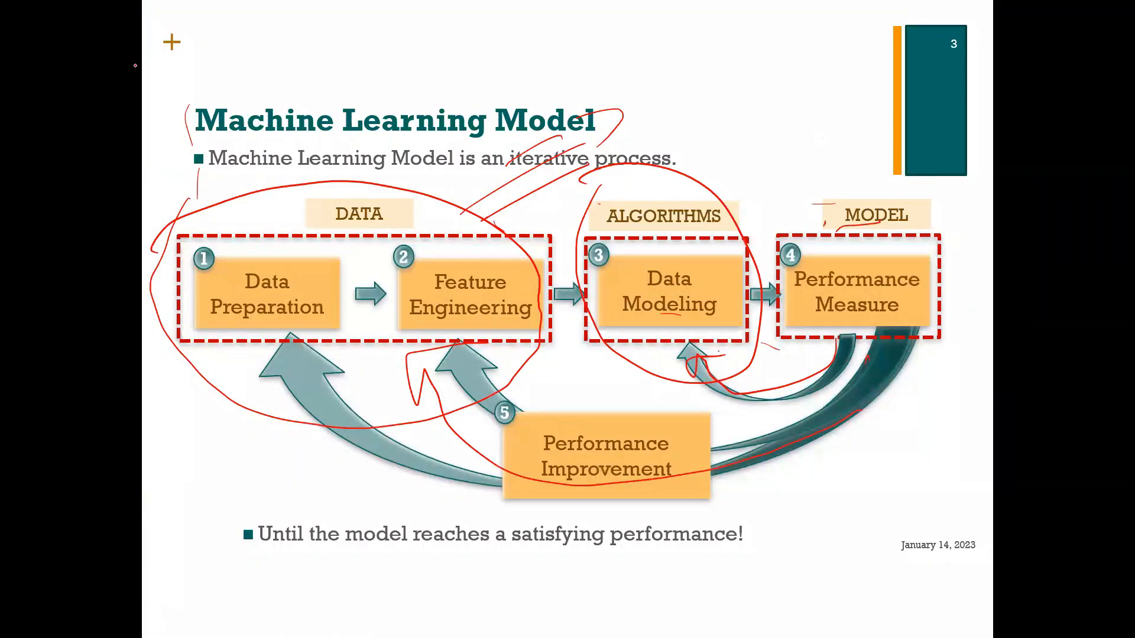
drag(385, 43, 408, 69)
drag(418, 41, 417, 69)
mouse_move(532, 48)
mouse_down()
mouse_move(559, 68)
mouse_move(591, 52)
mouse_up()
mouse_move(580, 39)
mouse_down()
mouse_move(580, 75)
mouse_move(665, 47)
mouse_up()
drag(643, 57, 760, 60)
drag(778, 41, 780, 67)
drag(788, 48, 833, 53)
drag(841, 35, 848, 54)
drag(851, 28, 852, 76)
Step: Handwrite the squared term "(1)² +" beneath the difference and draw a large square-root sign over the expression
mouse_move(711, 28)
mouse_down()
mouse_move(732, 71)
mouse_move(782, 121)
mouse_move(783, 142)
mouse_up()
drag(802, 108, 820, 127)
mouse_move(813, 70)
mouse_down()
mouse_move(830, 88)
mouse_move(887, 103)
mouse_up()
drag(863, 87, 864, 138)
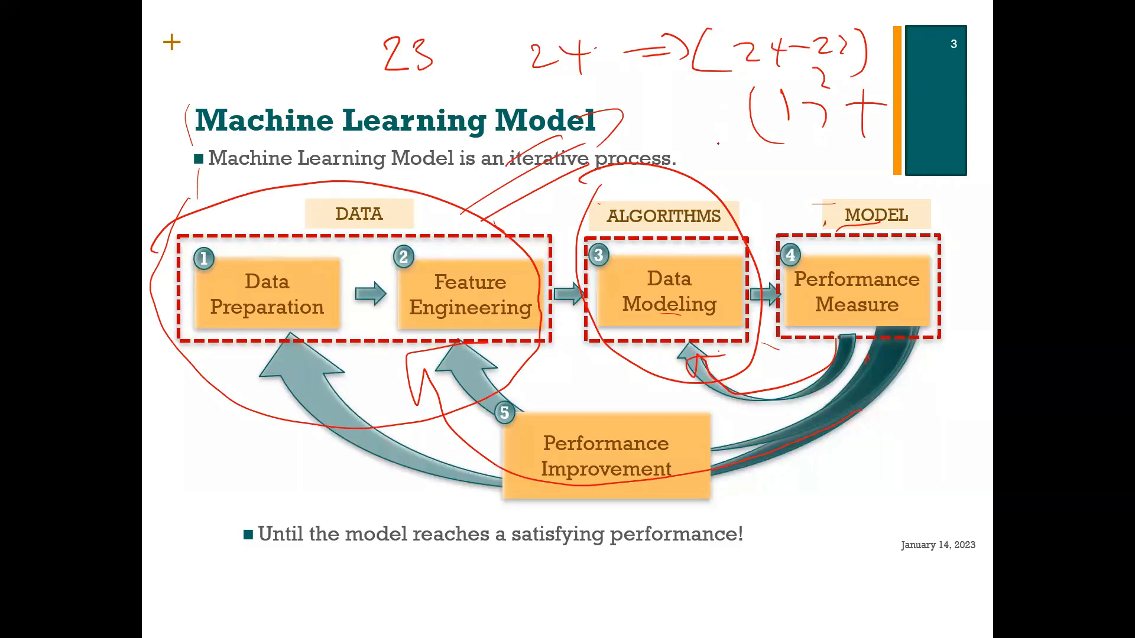
drag(813, 156, 831, 154)
mouse_move(956, 57)
mouse_down()
mouse_move(851, 56)
mouse_move(611, 91)
mouse_up()
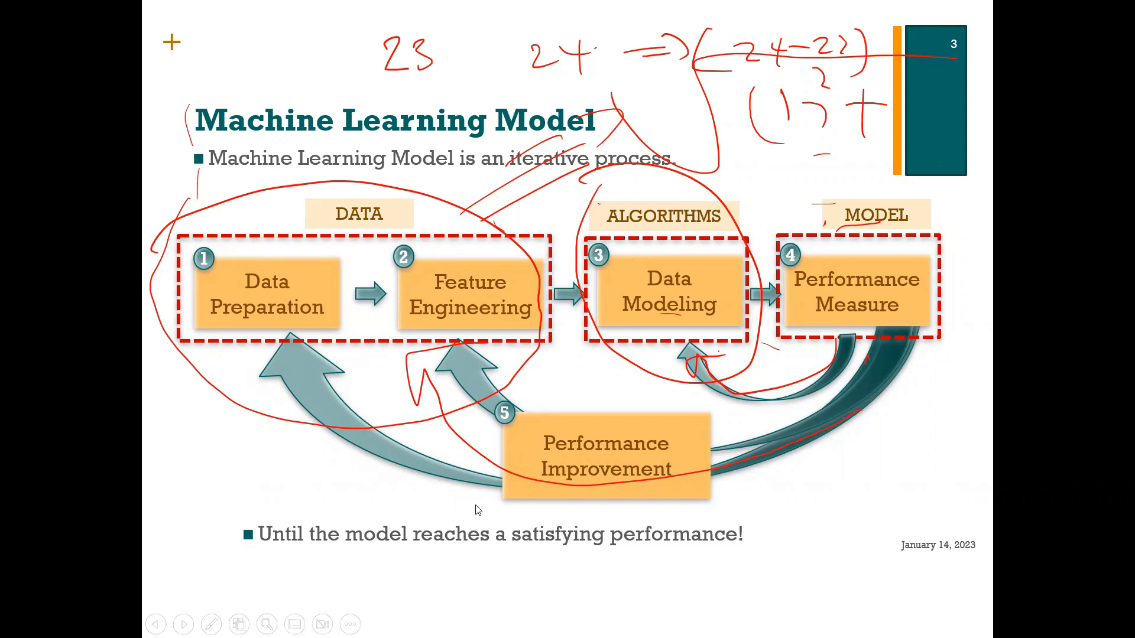
Step: Review the lazy.IBk run information and evaluation output in Weka Explorer, and return to the Machine Learning Model slide in PowerPoint
key(super)
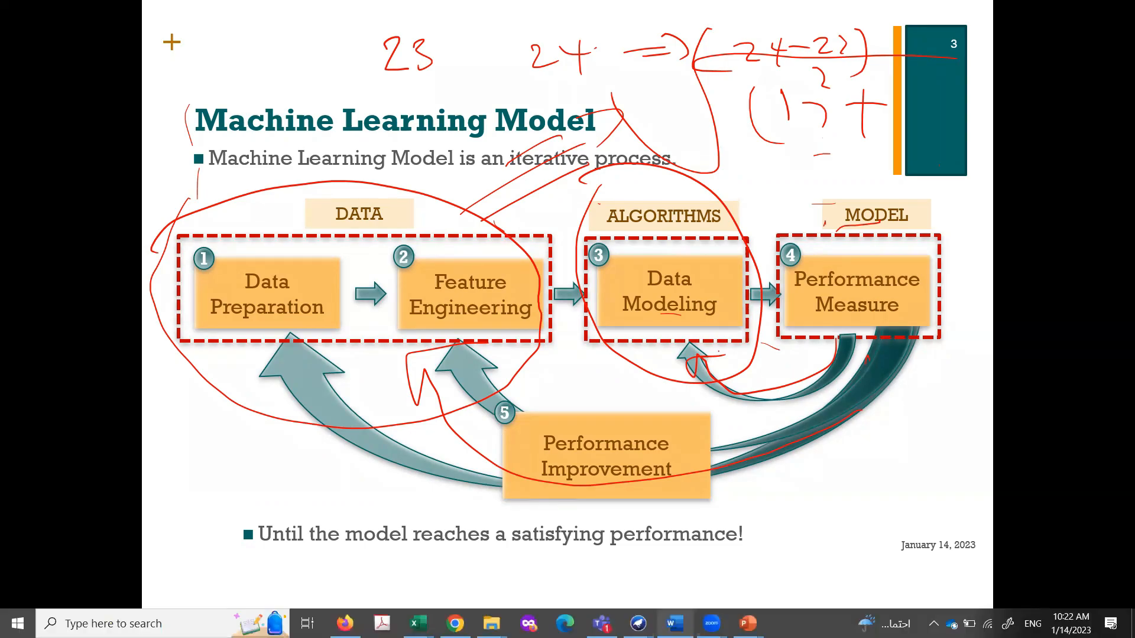
mouse_move(645, 615)
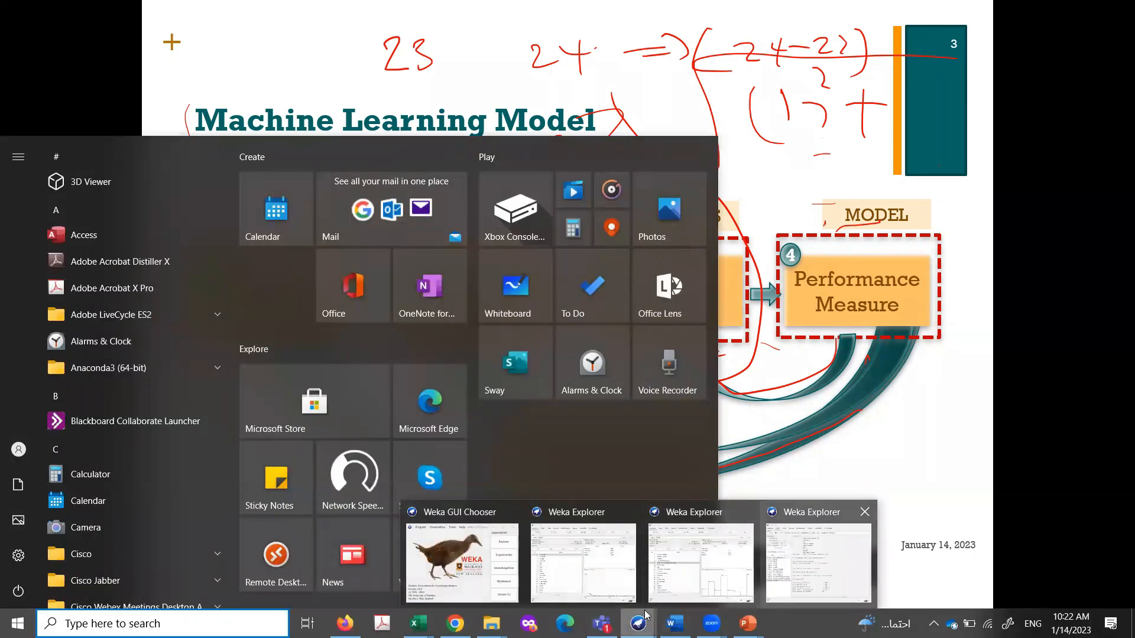
click(818, 561)
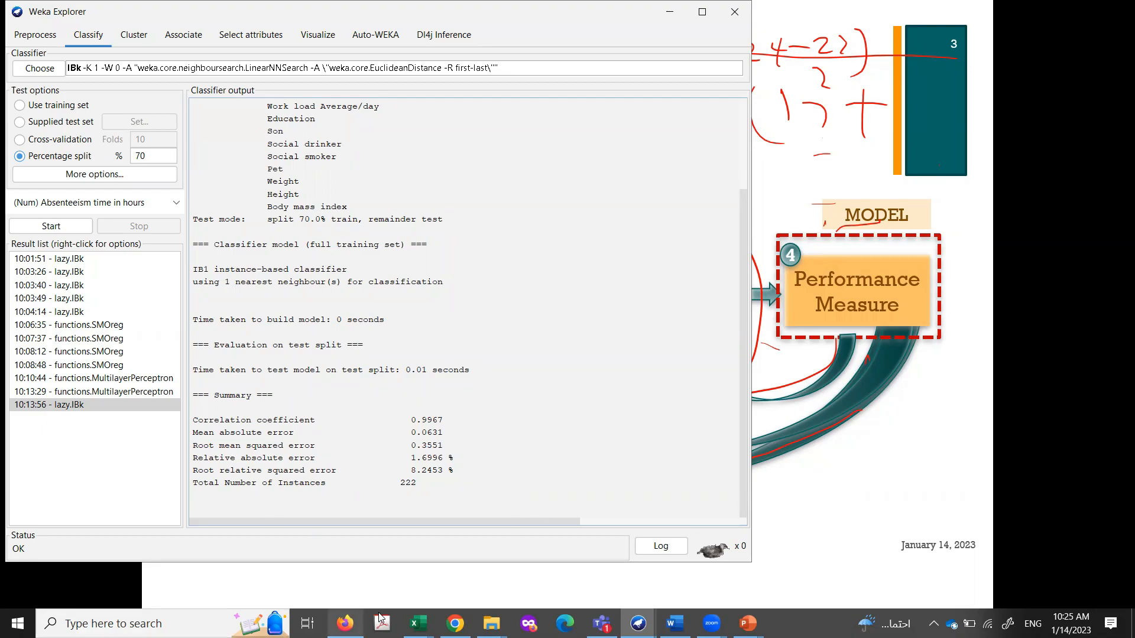
click(483, 616)
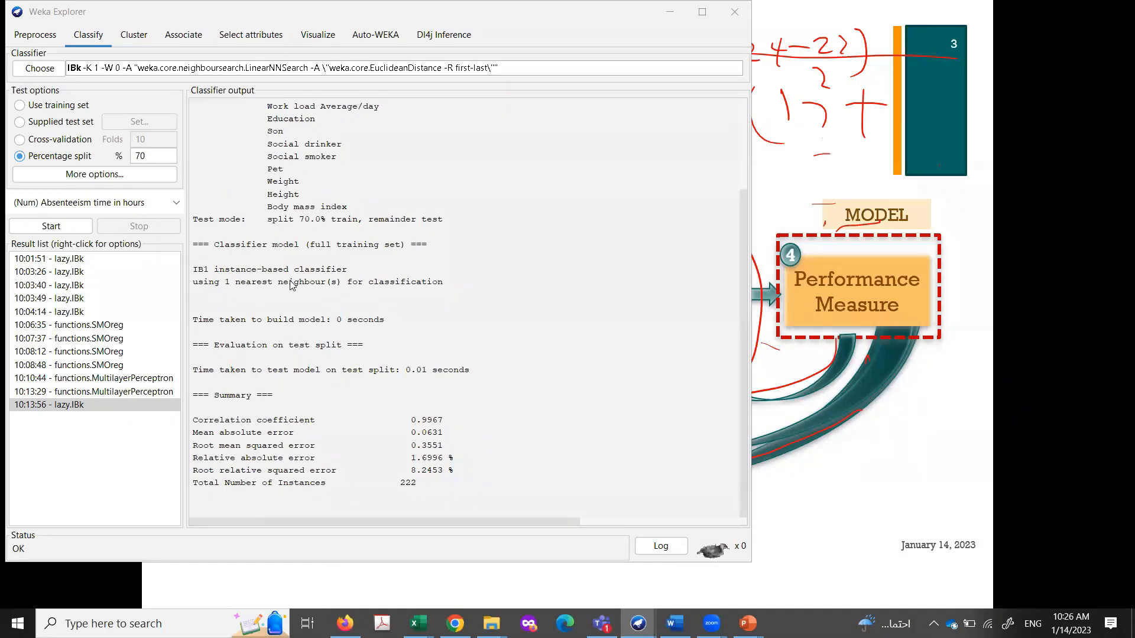
scroll(297, 290, up, 3)
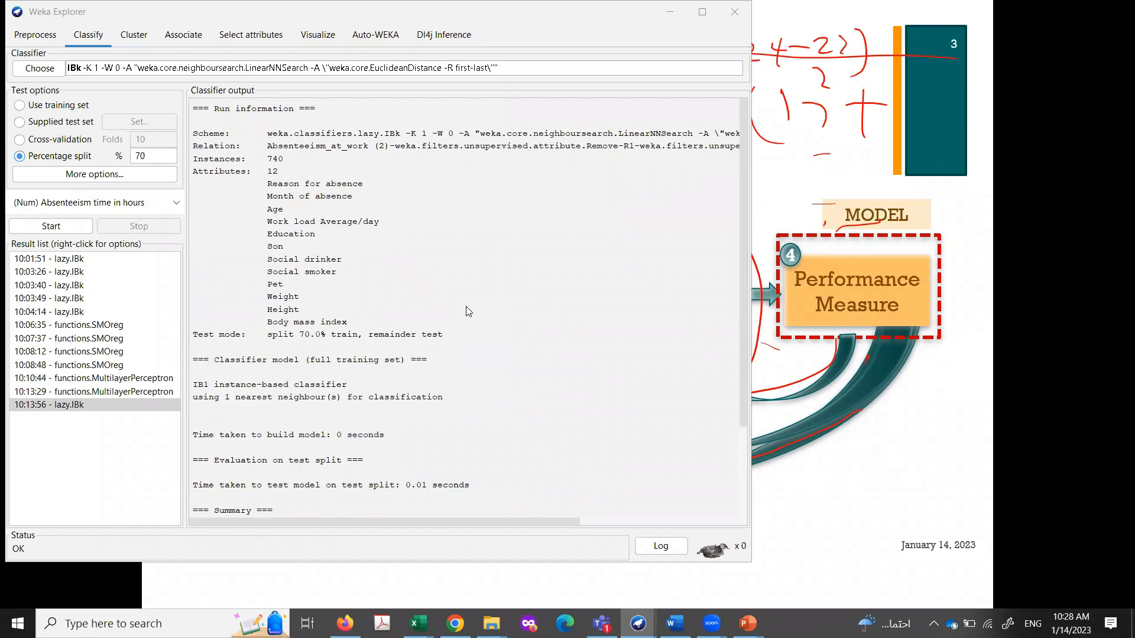
click(857, 244)
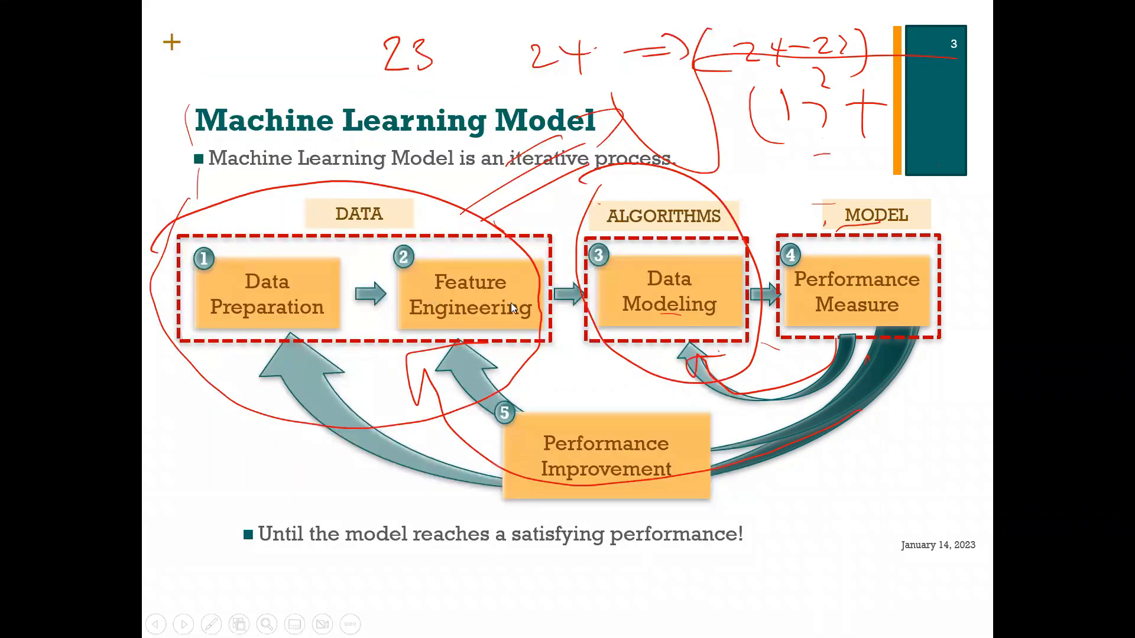
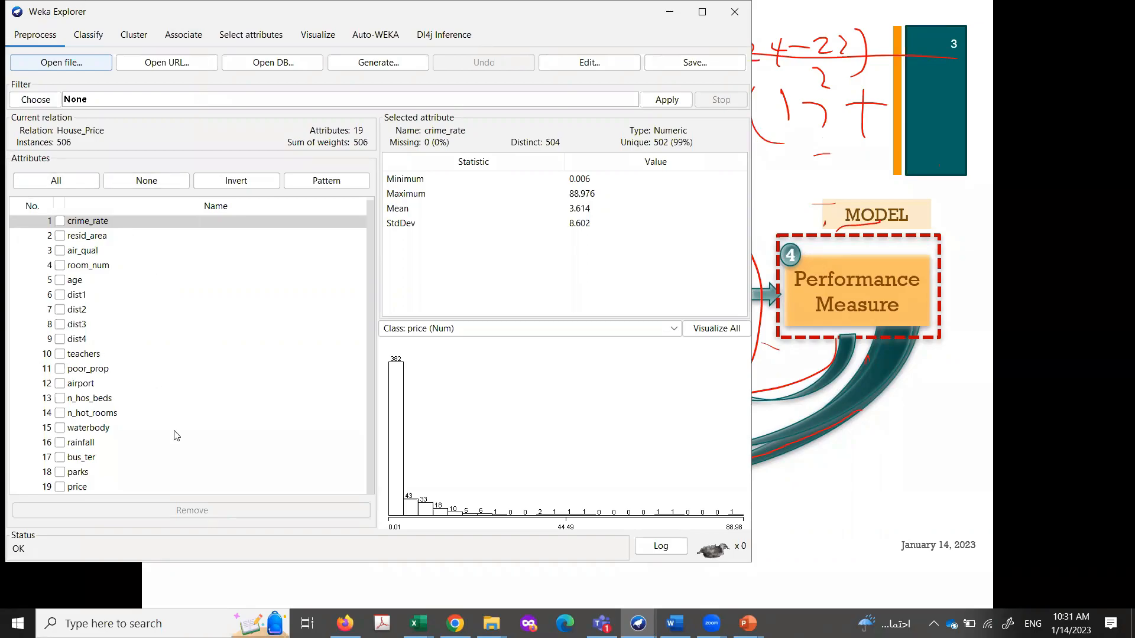
Step: Set the system speaker volume to 97
click(473, 547)
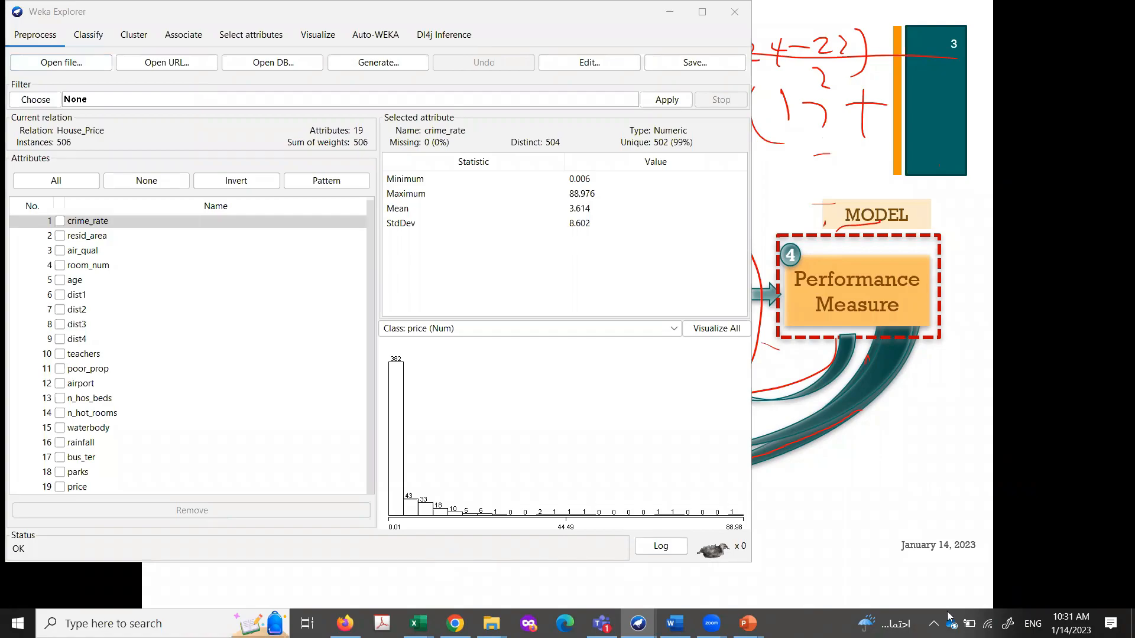
click(933, 623)
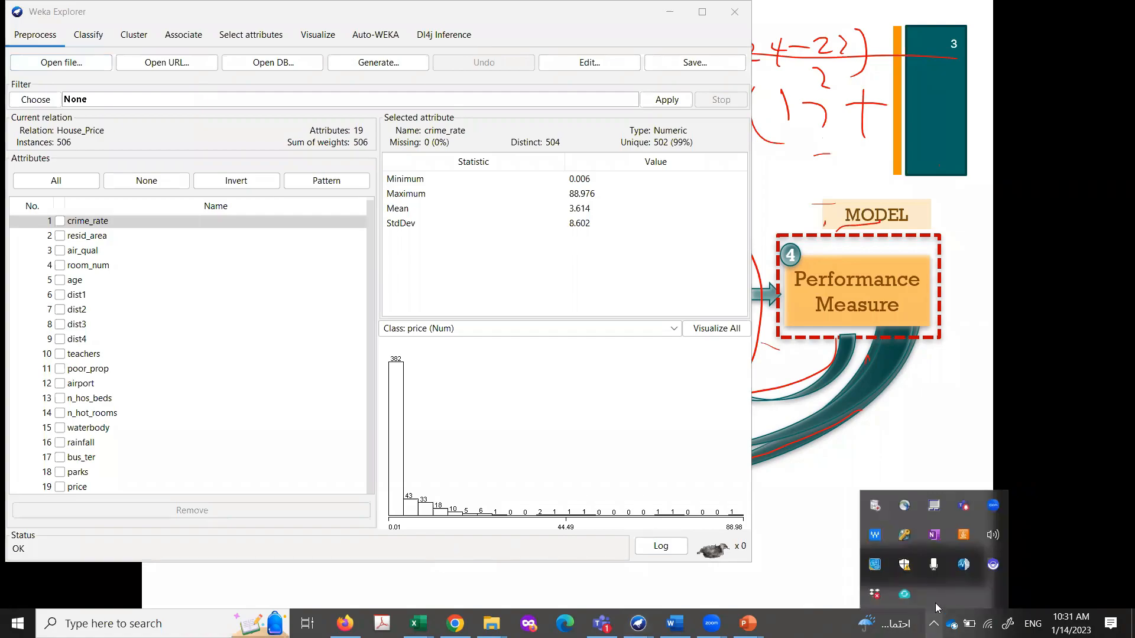
click(993, 535)
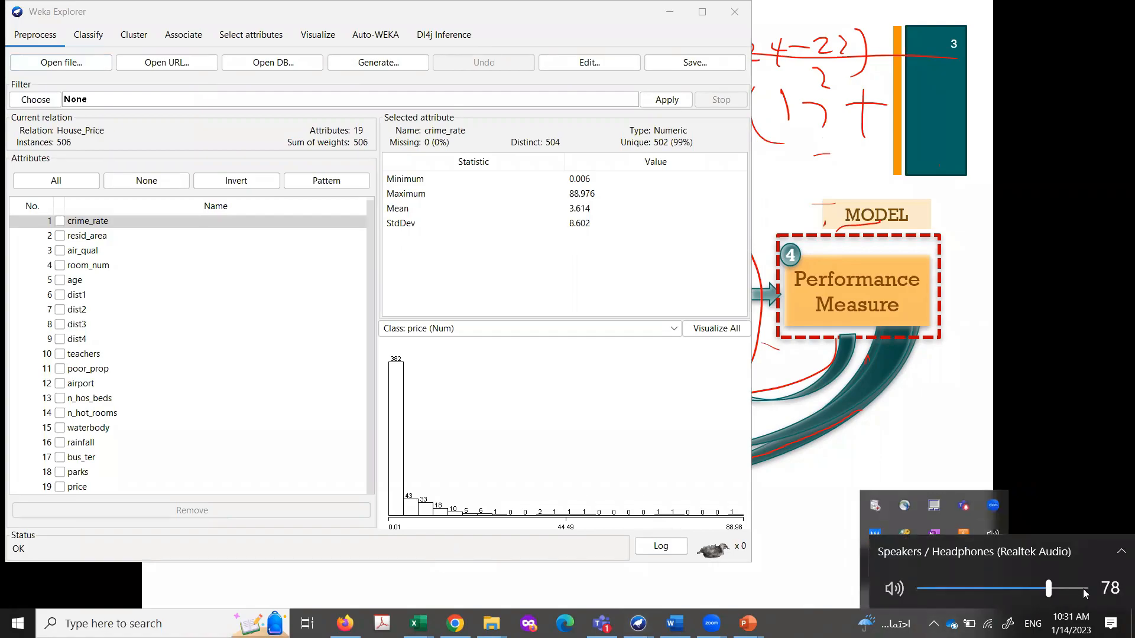
click(1083, 589)
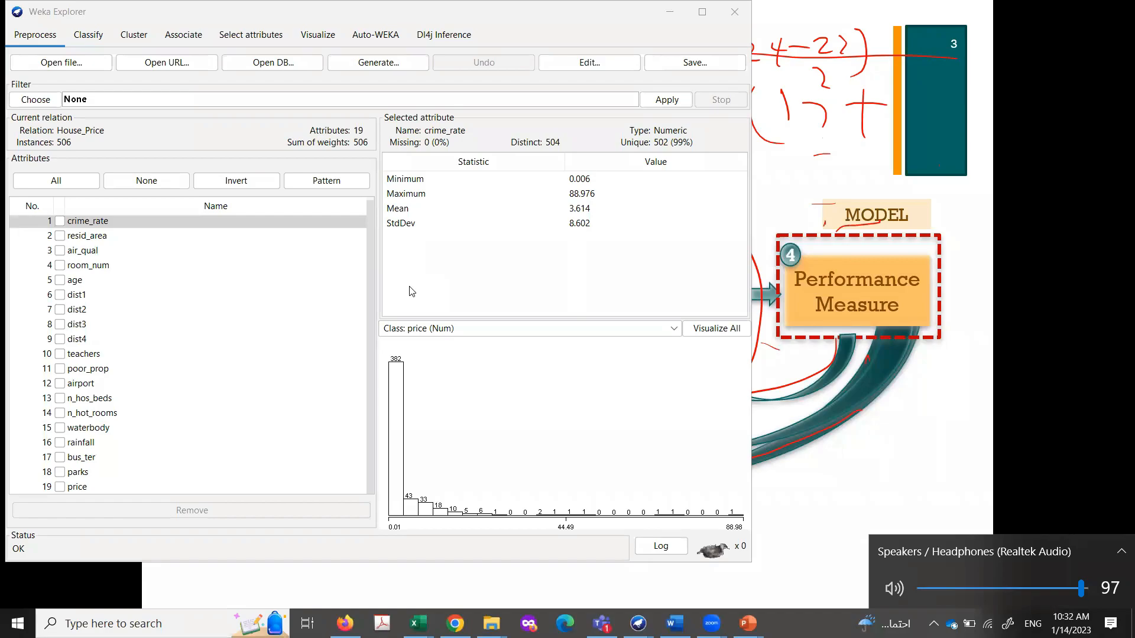
Step: Fine-tune the system speaker volume in small increments down and up, settling on a slightly lower level
key(XF86AudioLowerVolume)
key(XF86AudioLowerVolume)
key(XF86AudioLowerVolume)
key(XF86AudioLowerVolume)
key(XF86AudioRaiseVolume)
key(XF86AudioRaiseVolume)
key(XF86AudioRaiseVolume)
key(XF86AudioLowerVolume)
key(XF86AudioLowerVolume)
key(XF86AudioLowerVolume)
key(XF86AudioLowerVolume)
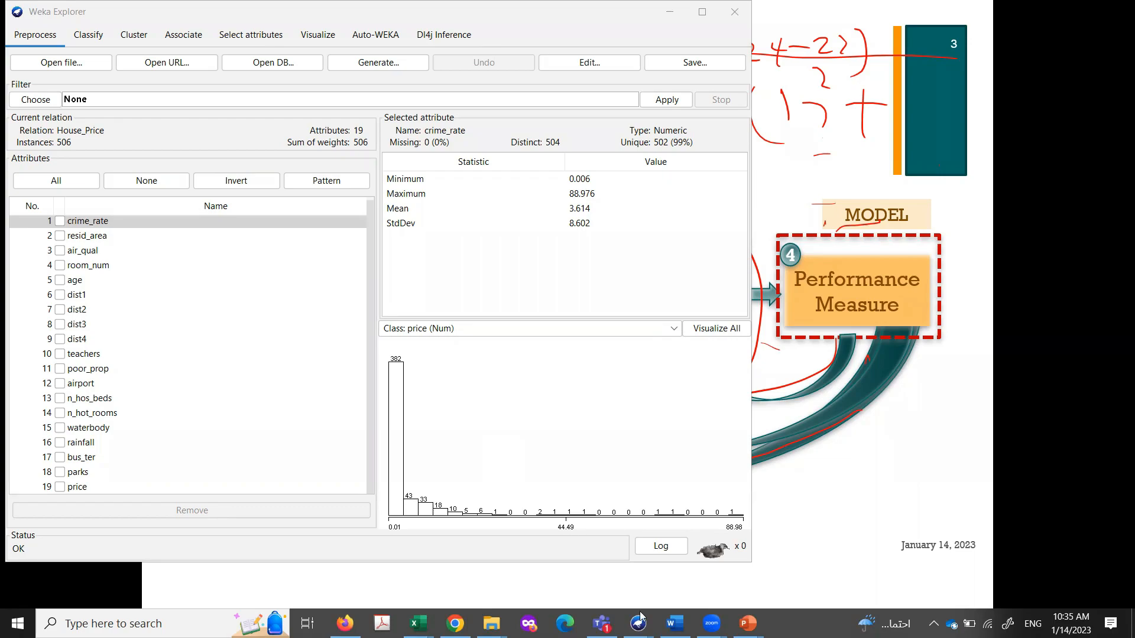
Step: Bring up the Weka Explorer window with the absenteeism lazy.IBk results and review the test-split evaluation summary
mouse_move(639, 624)
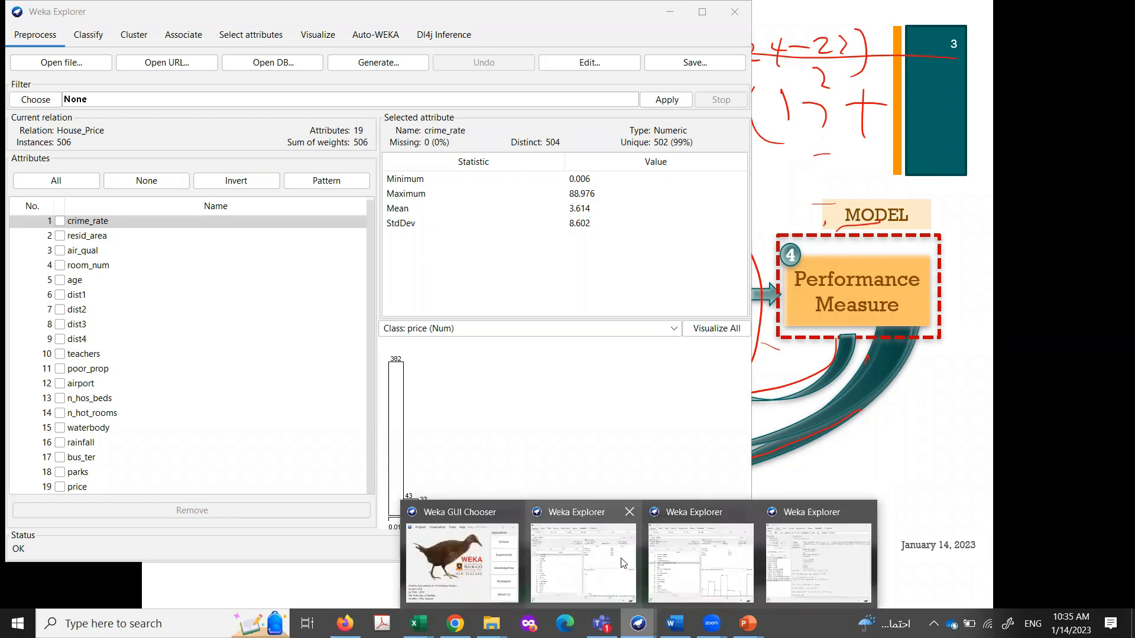
click(815, 565)
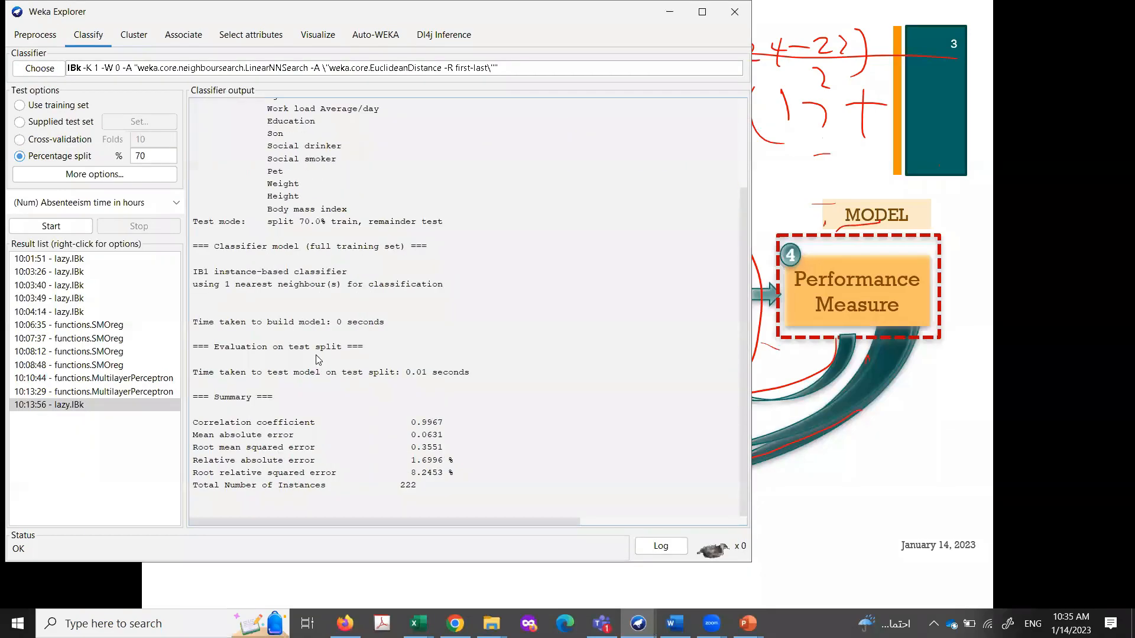
scroll(315, 355, down, 2)
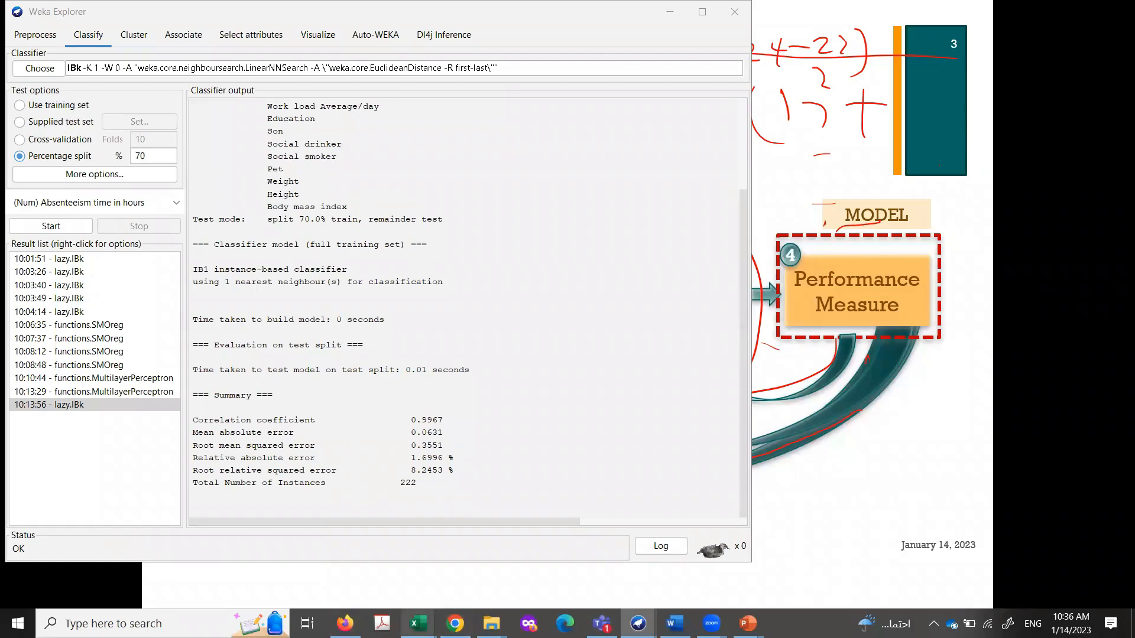
Step: Switch to Absenteeism_at_work (2).csv in Excel and point out the Month, Day of the week, Seasons and Transportation expense columns
mouse_move(417, 623)
click(653, 576)
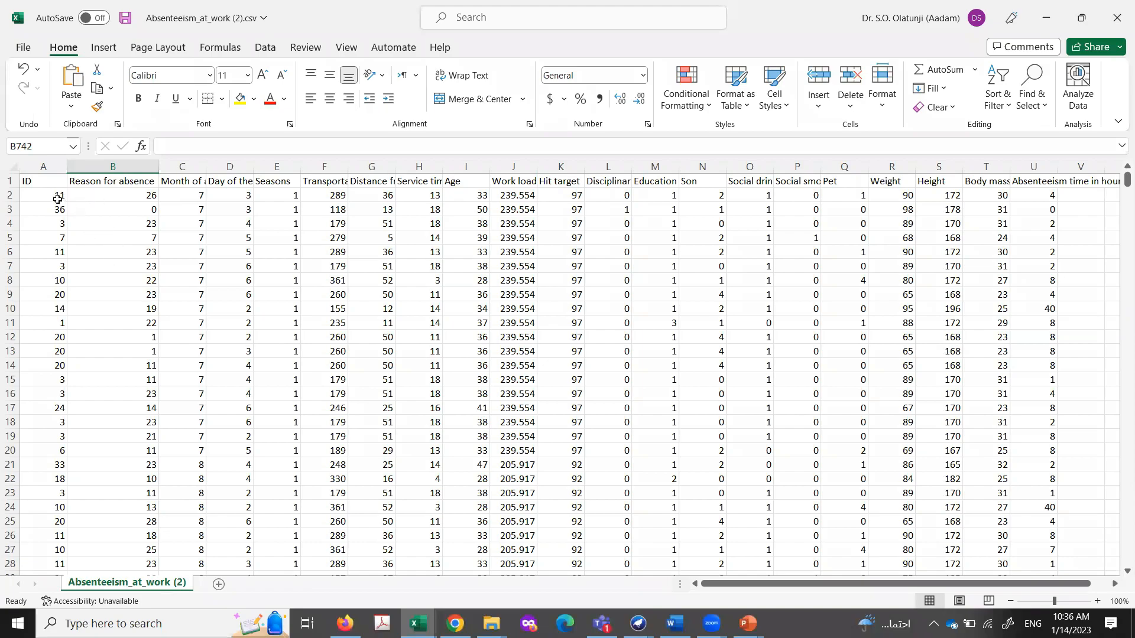
click(170, 168)
click(225, 166)
click(278, 166)
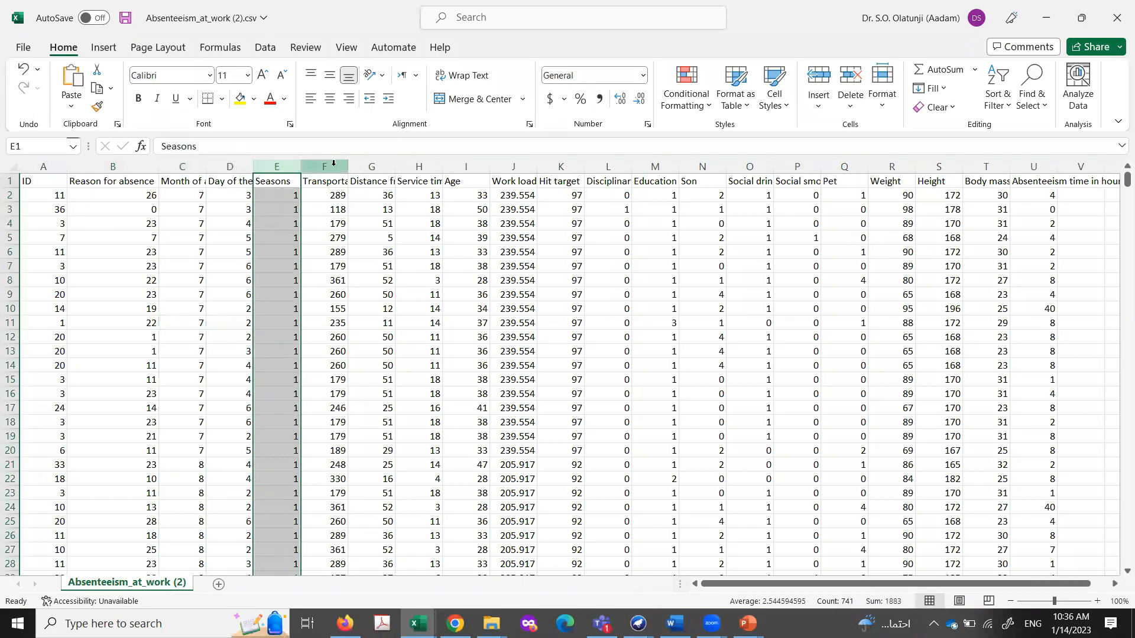
click(333, 166)
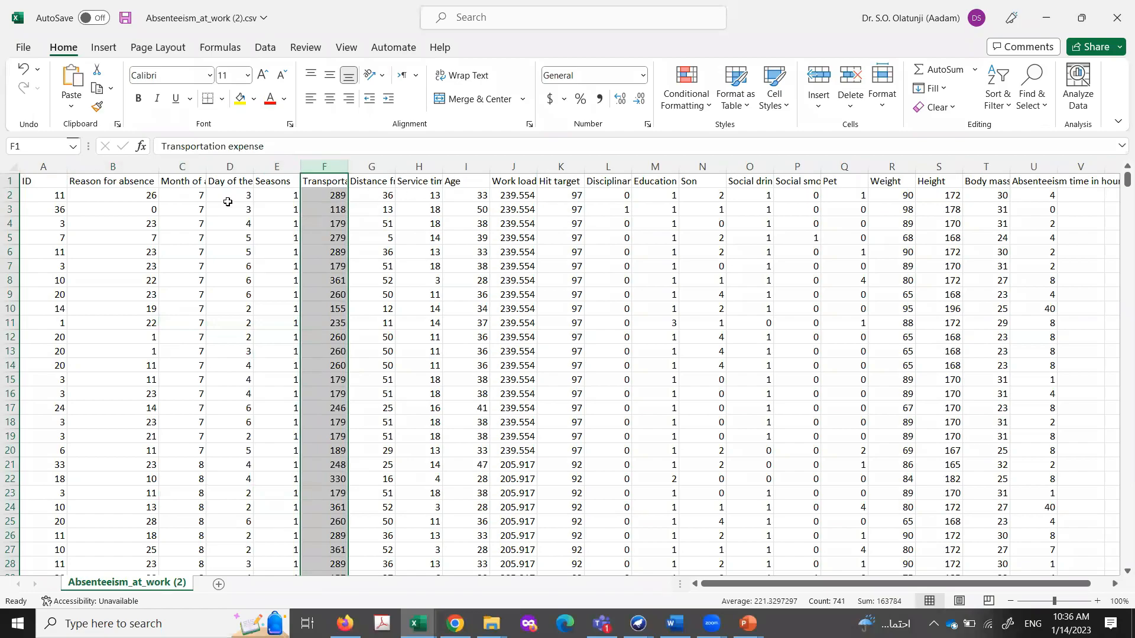
Step: Go through the first record's attributes, covering ID, Reason for absence, Day of the week, Seasons, Age, Work load and Hit target
click(51, 197)
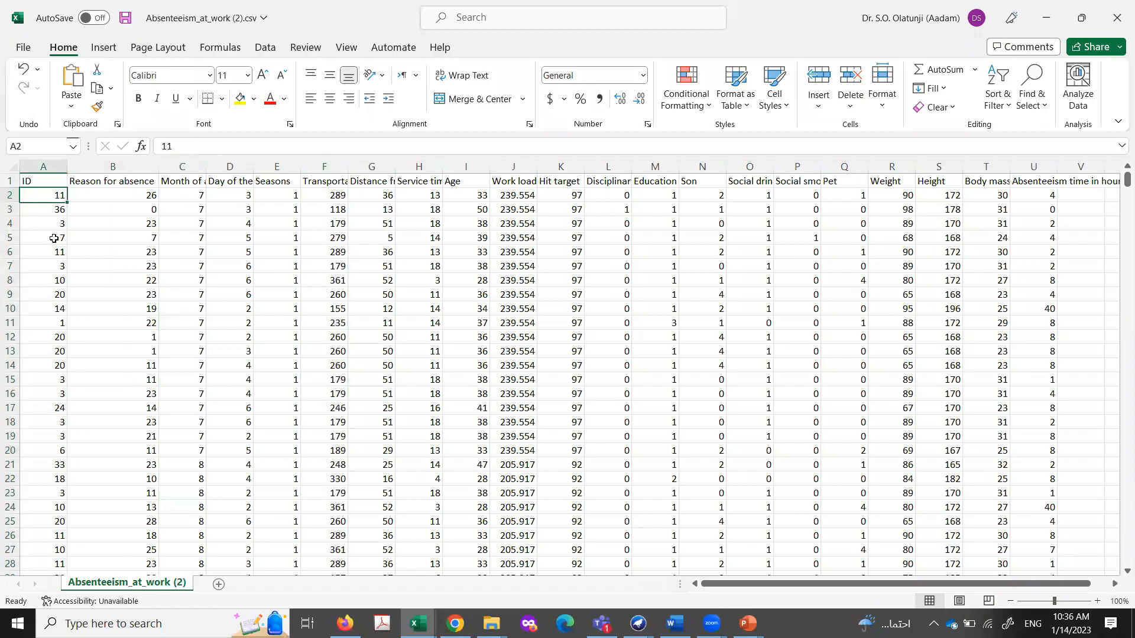
click(135, 197)
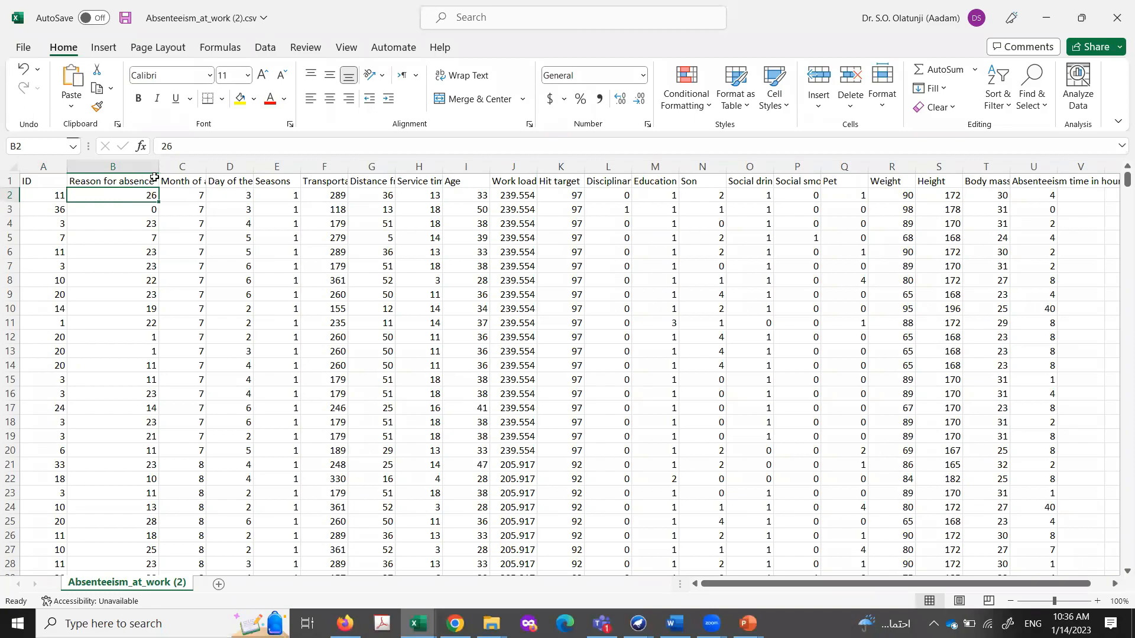
click(118, 167)
click(237, 167)
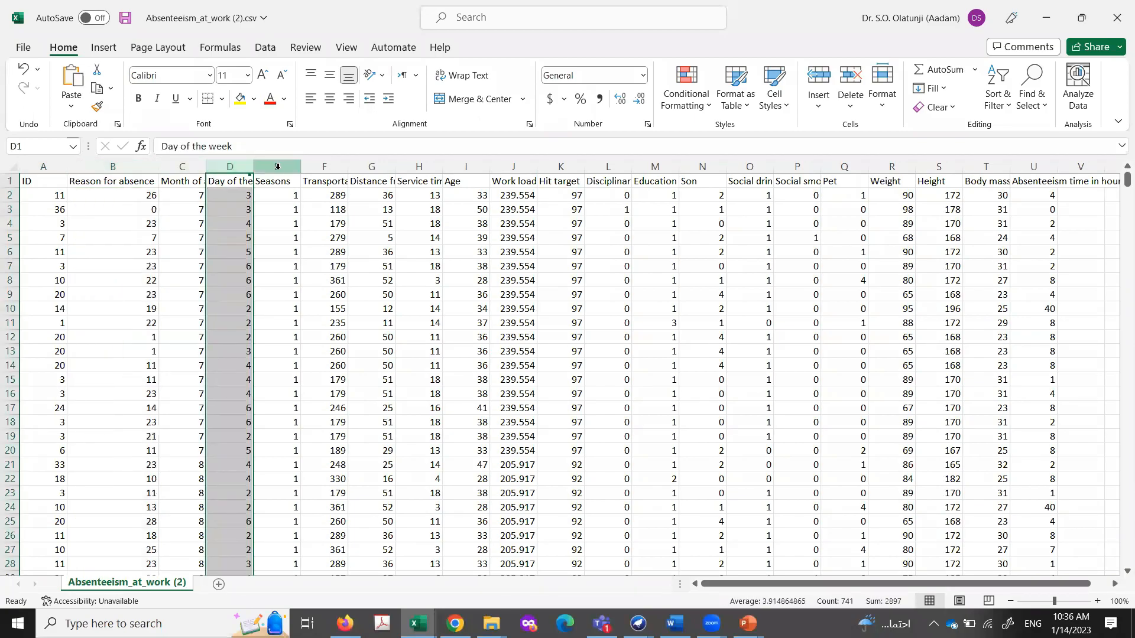
click(277, 167)
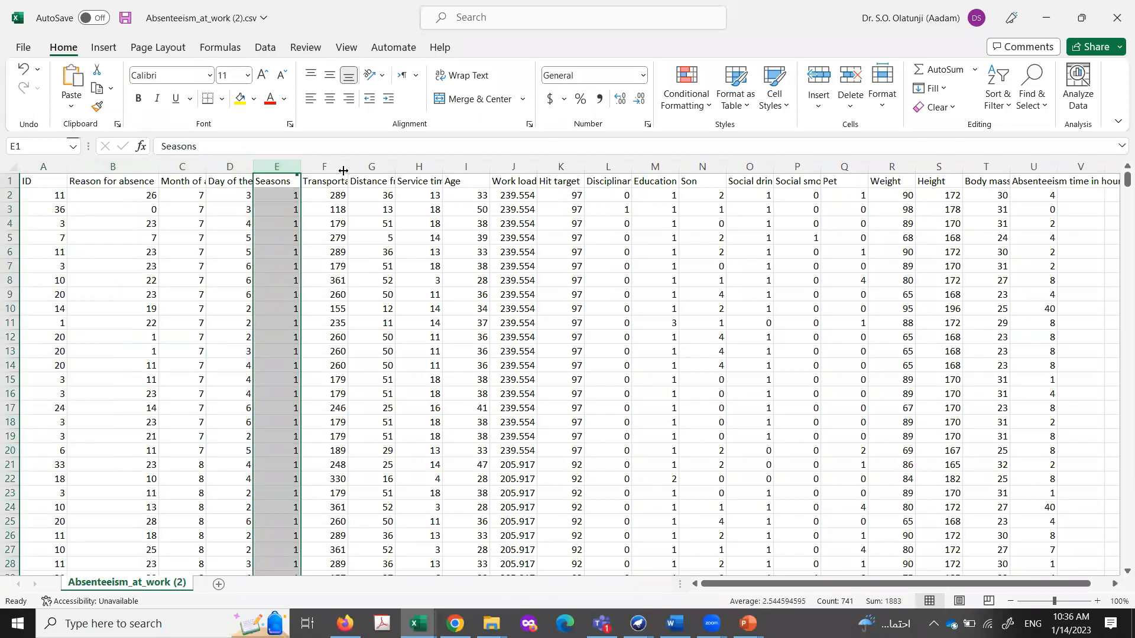
click(472, 197)
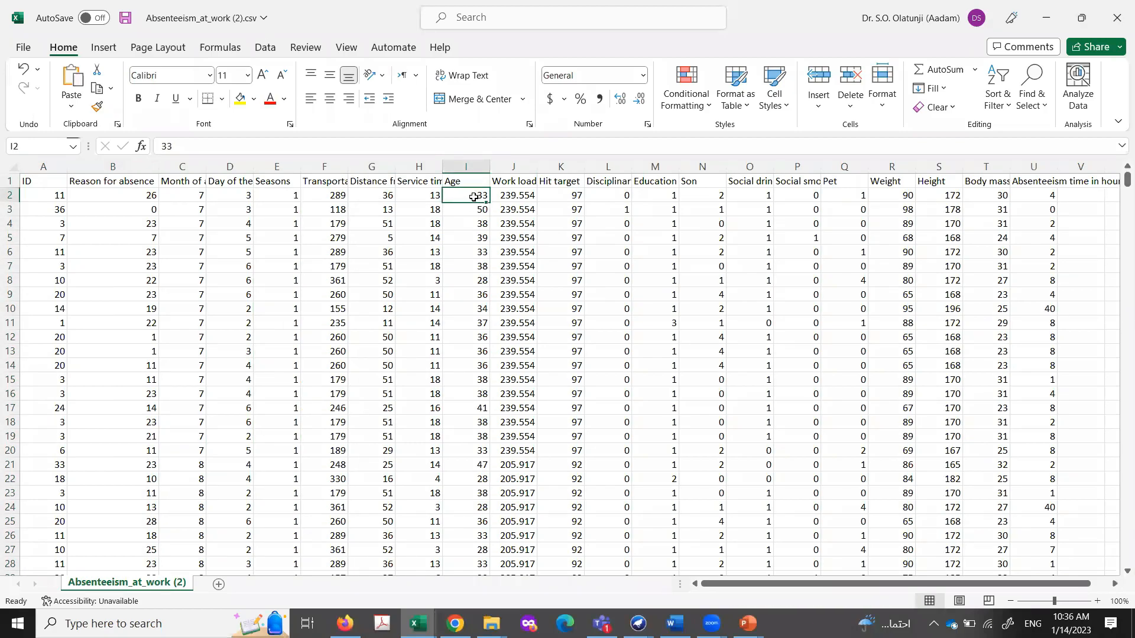
click(512, 199)
click(567, 200)
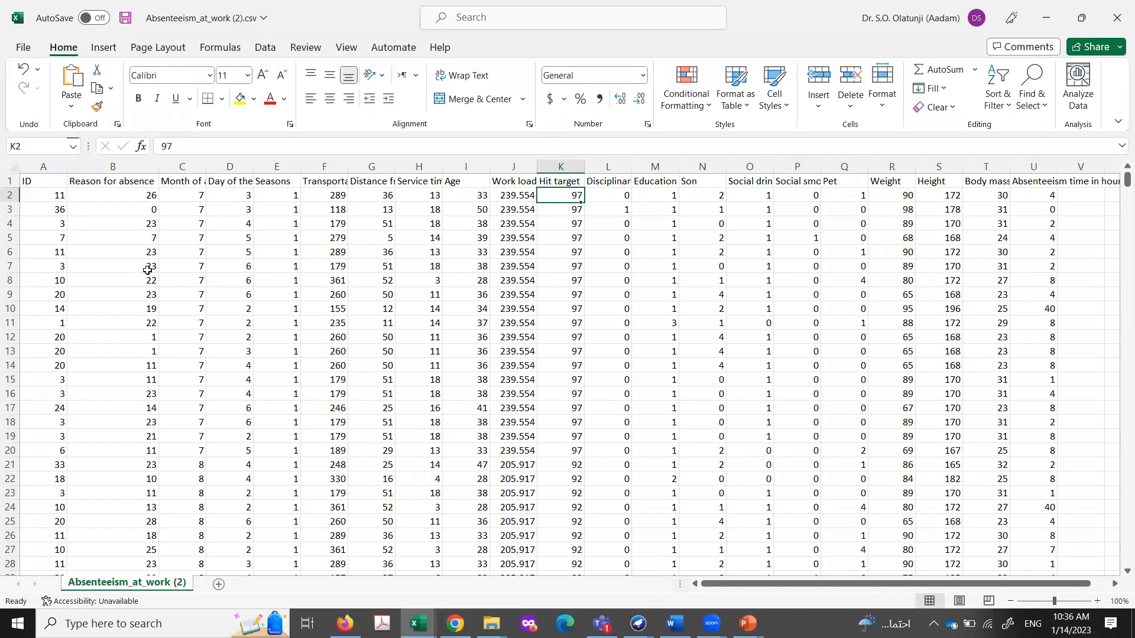
Step: Clear the values in rows 3 to 27 from the Reason for absence column onward, keeping the IDs and the first record
drag(106, 256, 1040, 552)
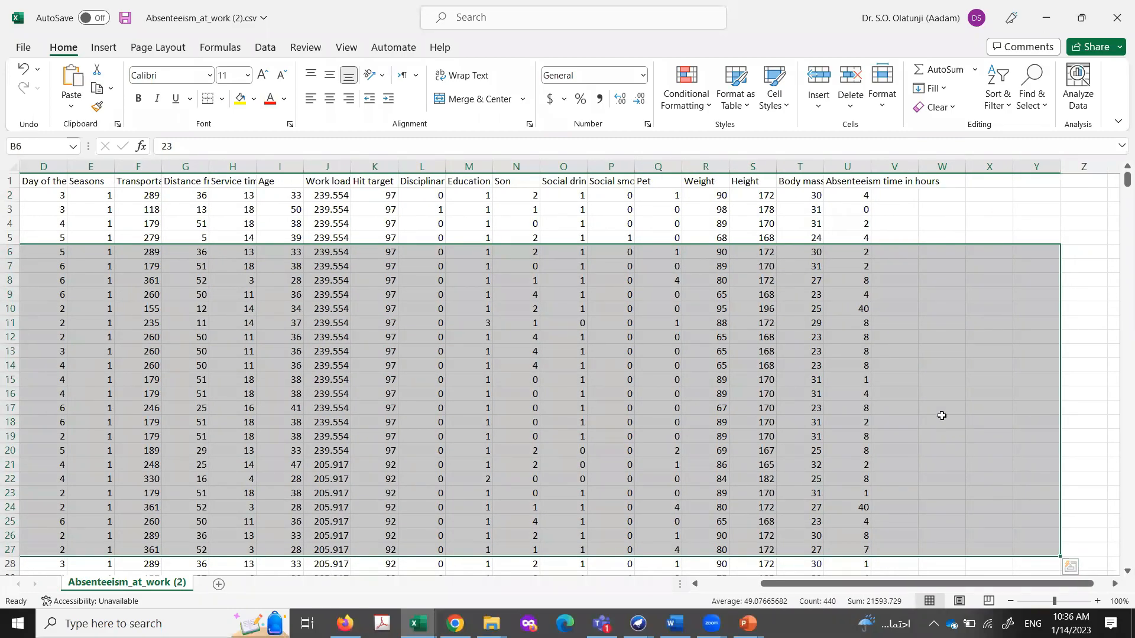
key(Delete)
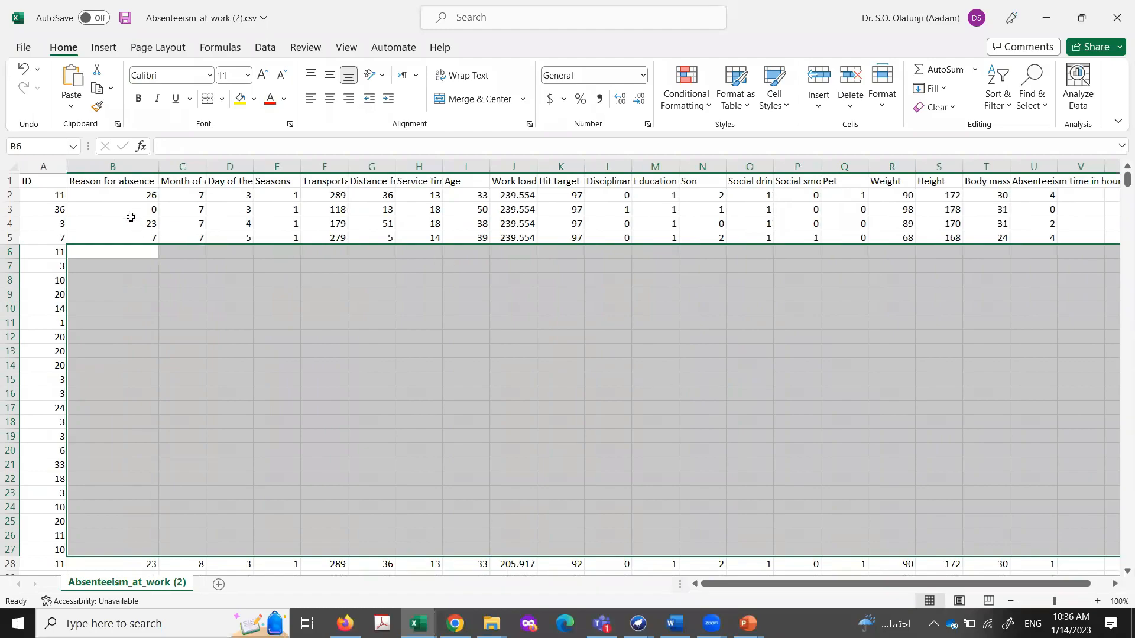
drag(131, 216, 1062, 251)
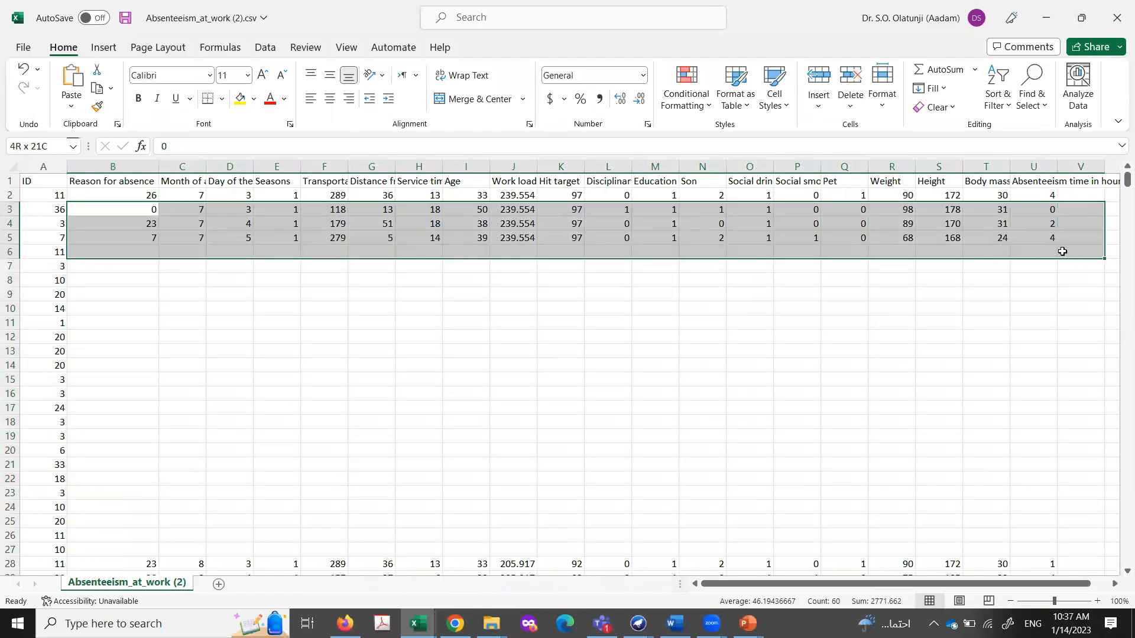
key(Delete)
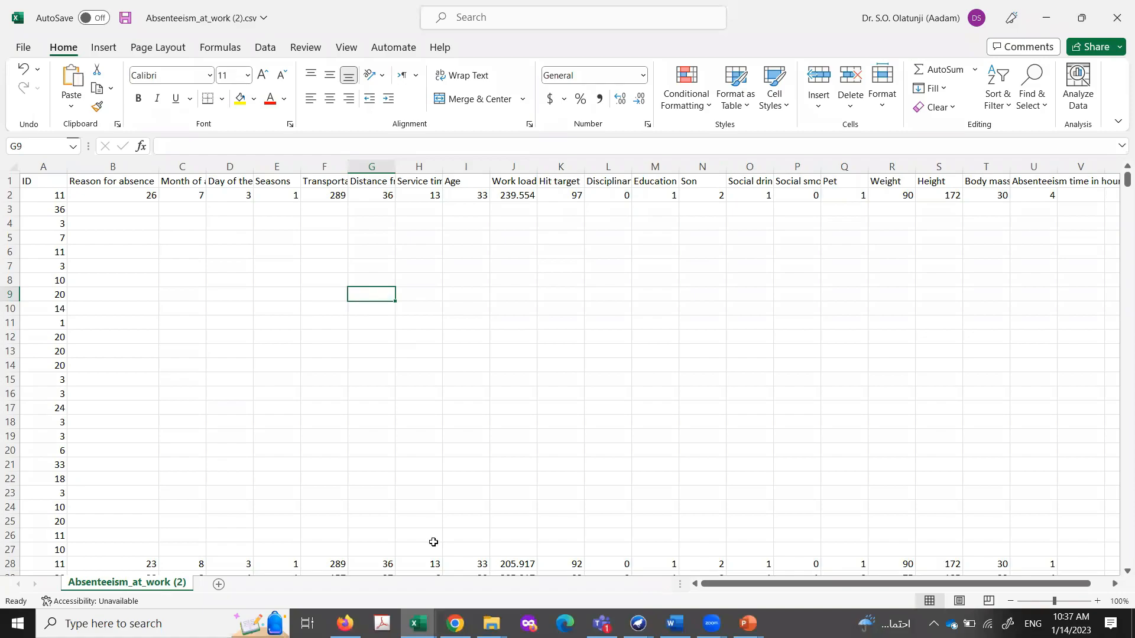
Step: Switch to the Weka Explorer absenteeism results, choose Supplied test set as the test option and open its Test Instances settings
mouse_move(638, 624)
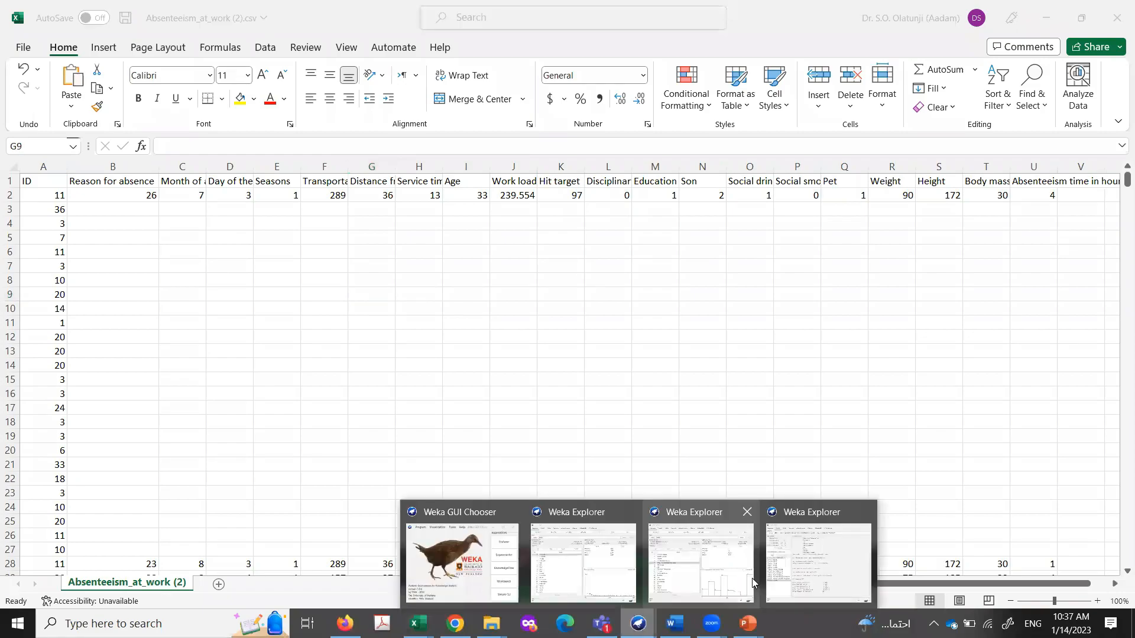
click(821, 565)
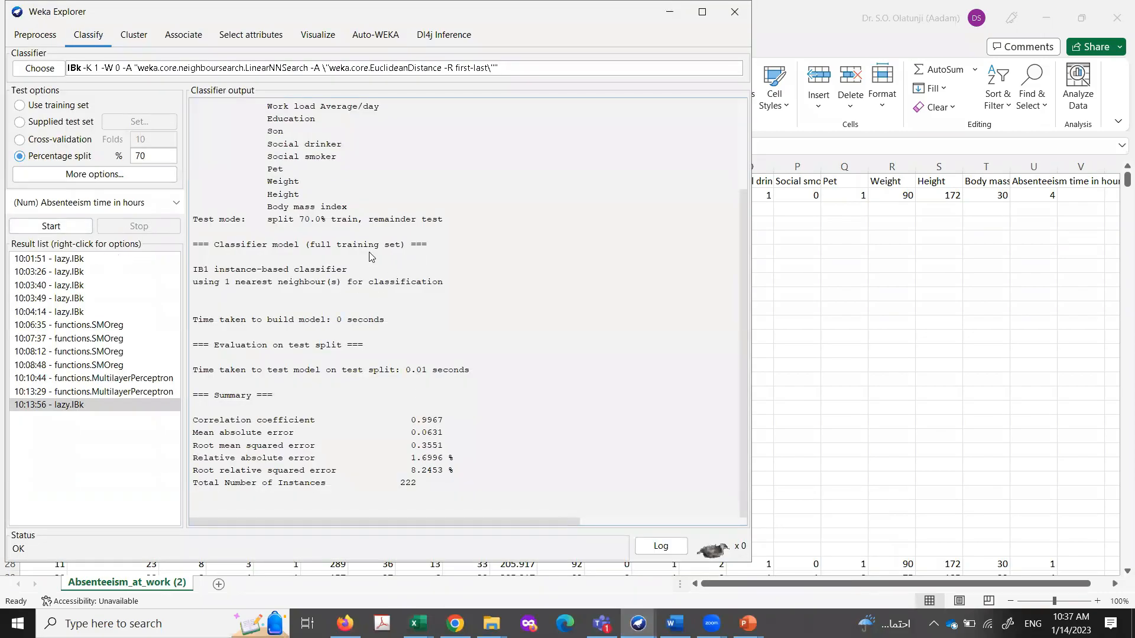
scroll(338, 365, up, 2)
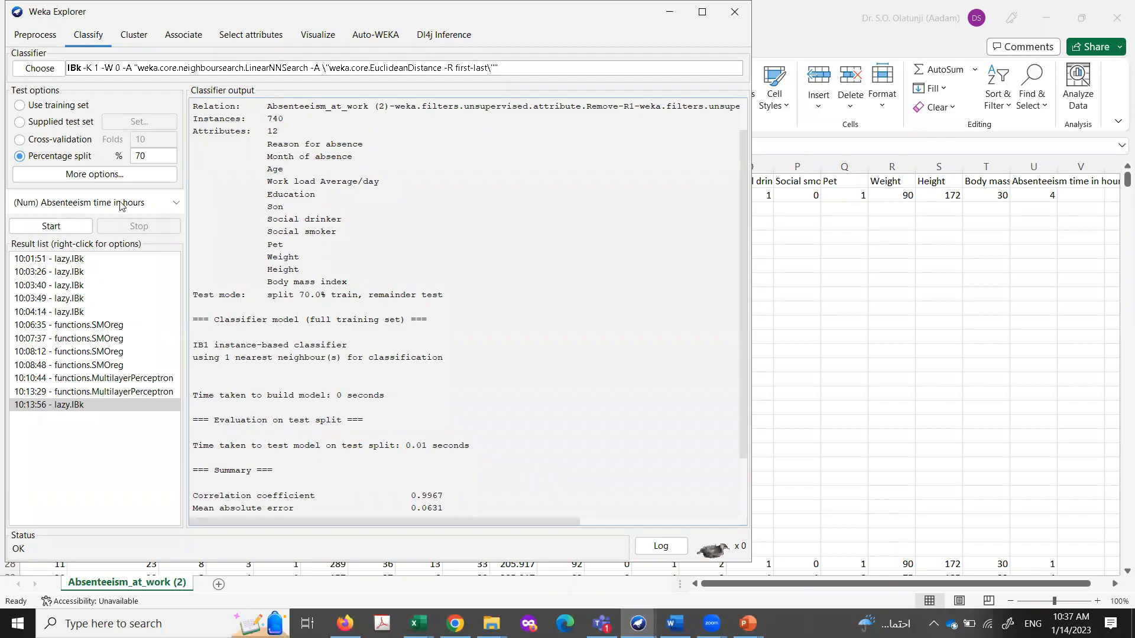
click(19, 124)
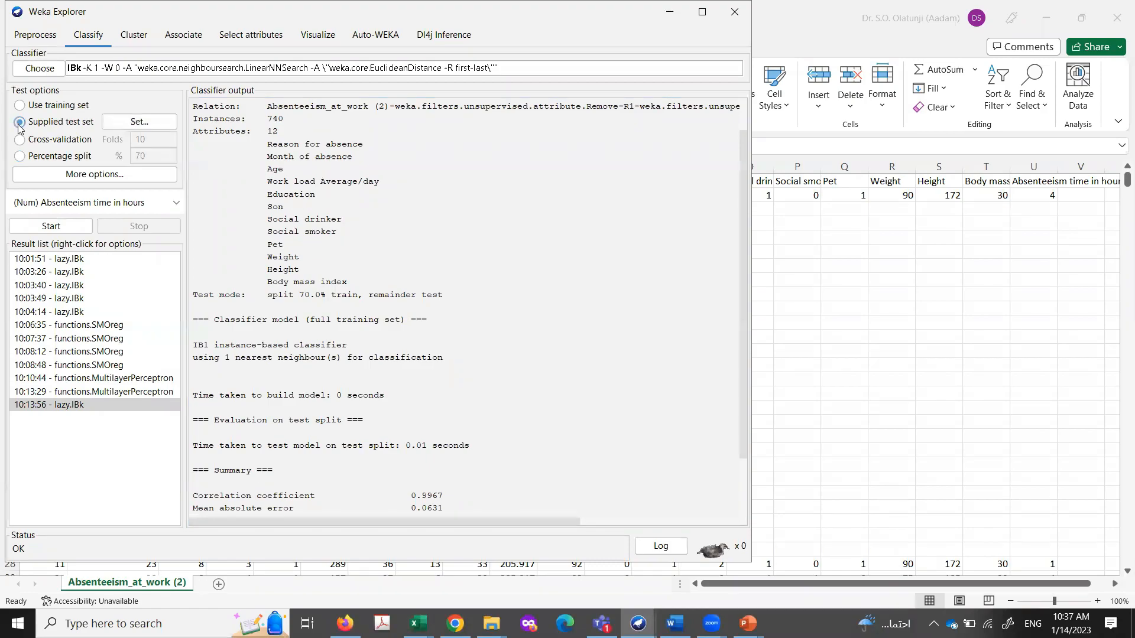
click(141, 123)
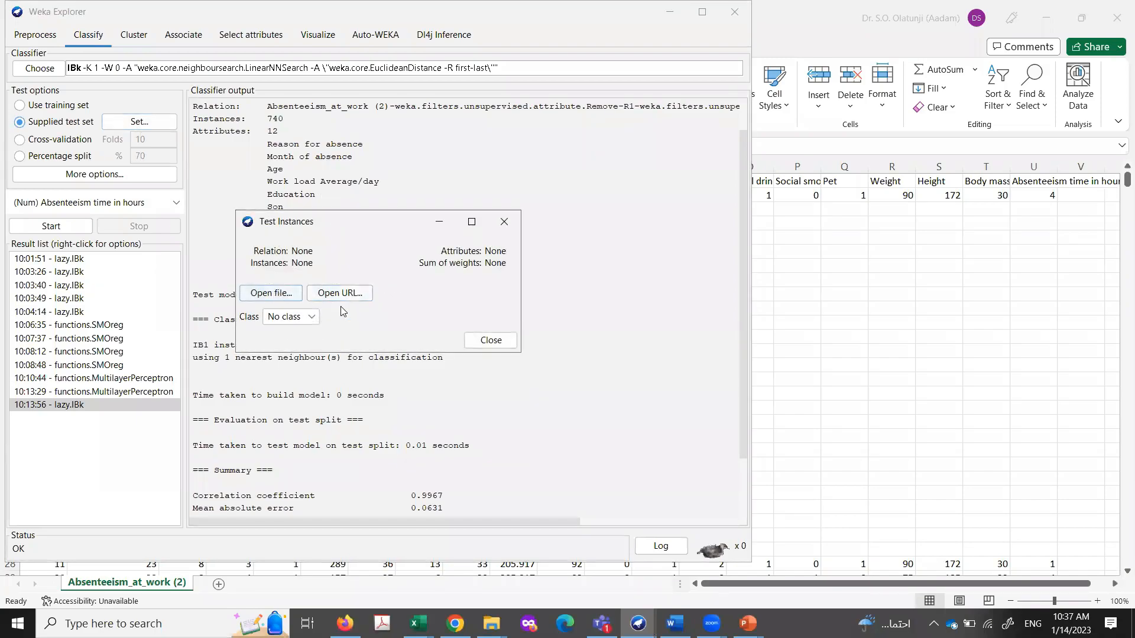
Step: Return to Absenteeism_at_work (2).csv in Excel and examine the single record kept above the cleared rows as example test data
mouse_move(418, 623)
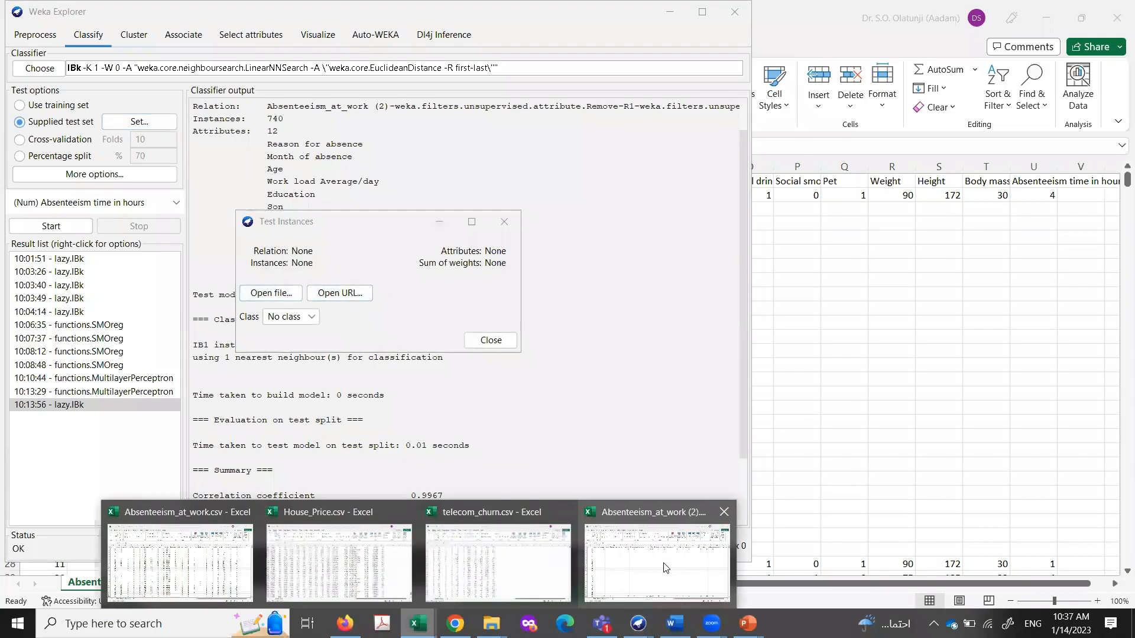
click(665, 561)
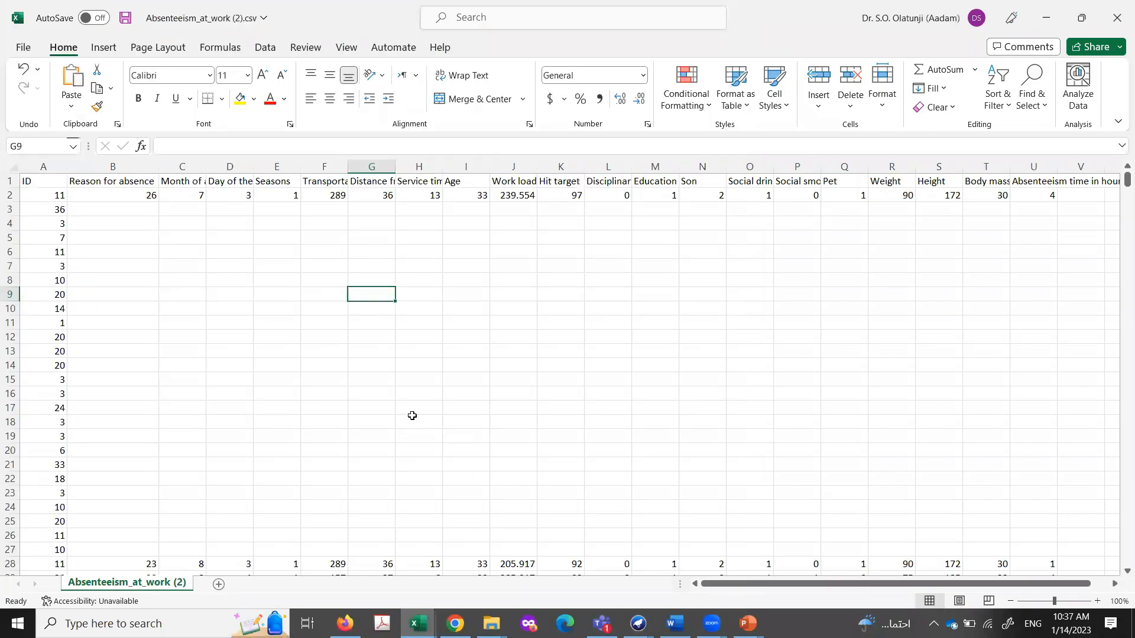
drag(578, 394, 577, 379)
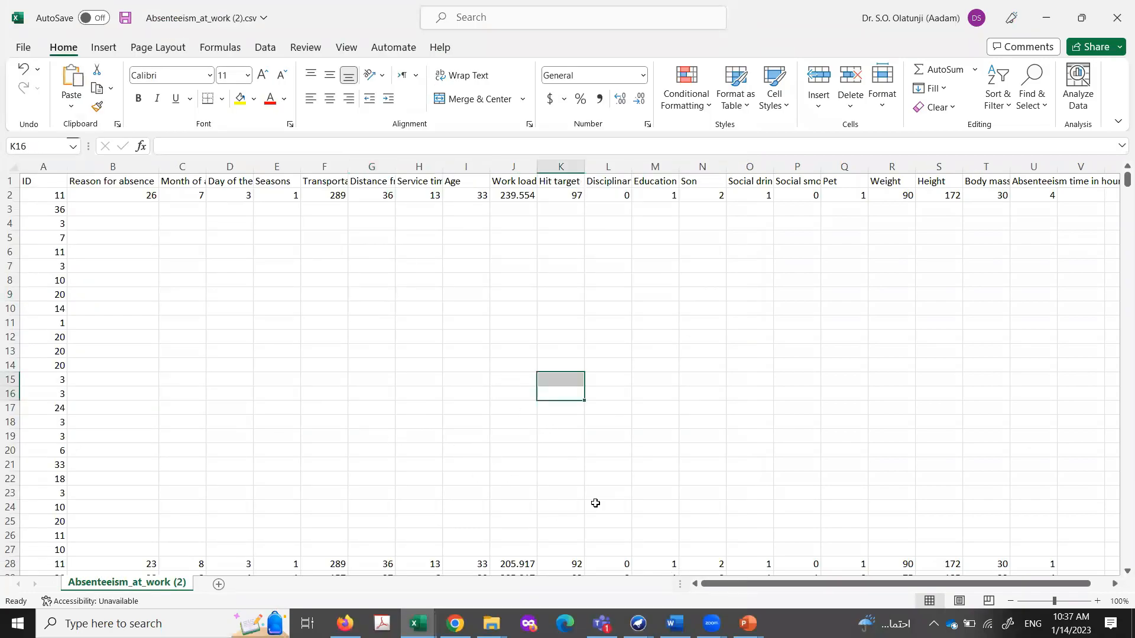
key(alt+Tab)
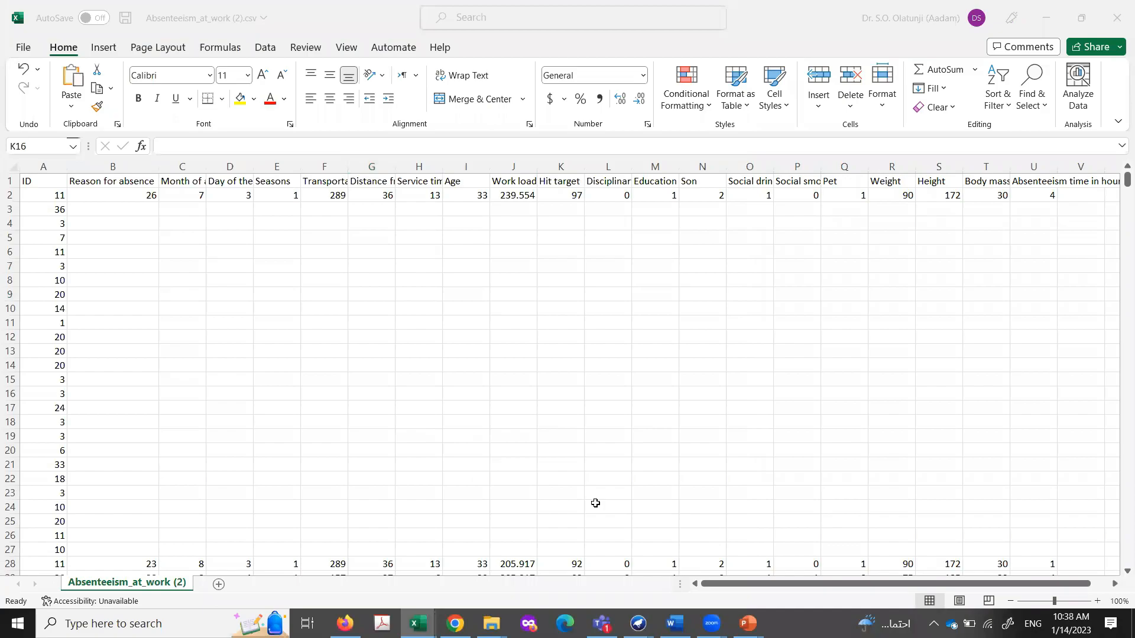
click(203, 303)
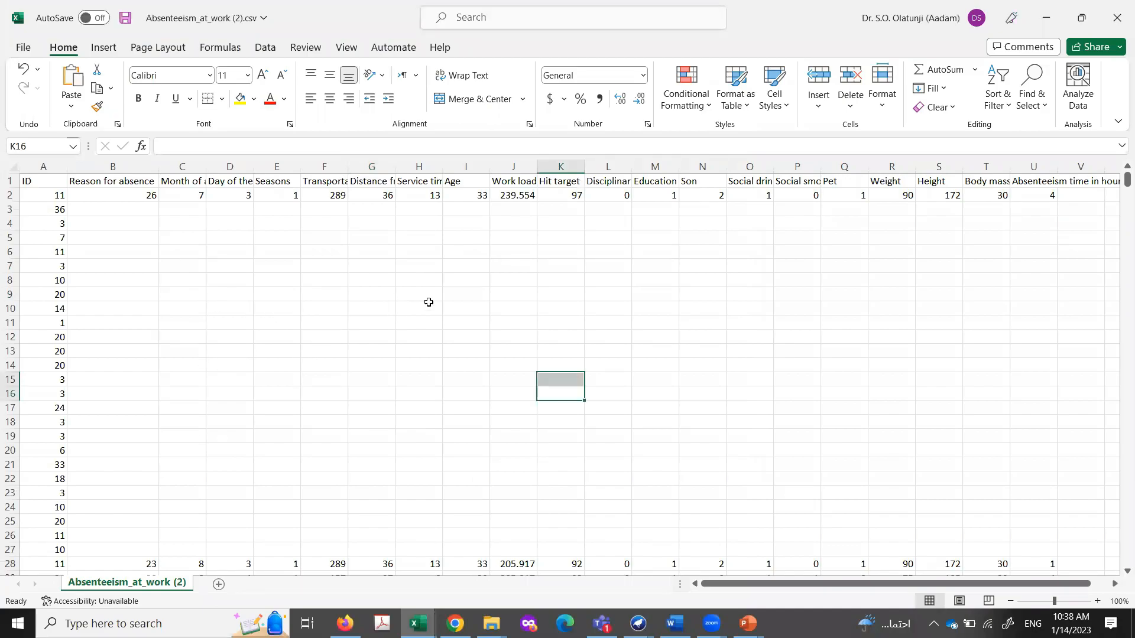
click(290, 351)
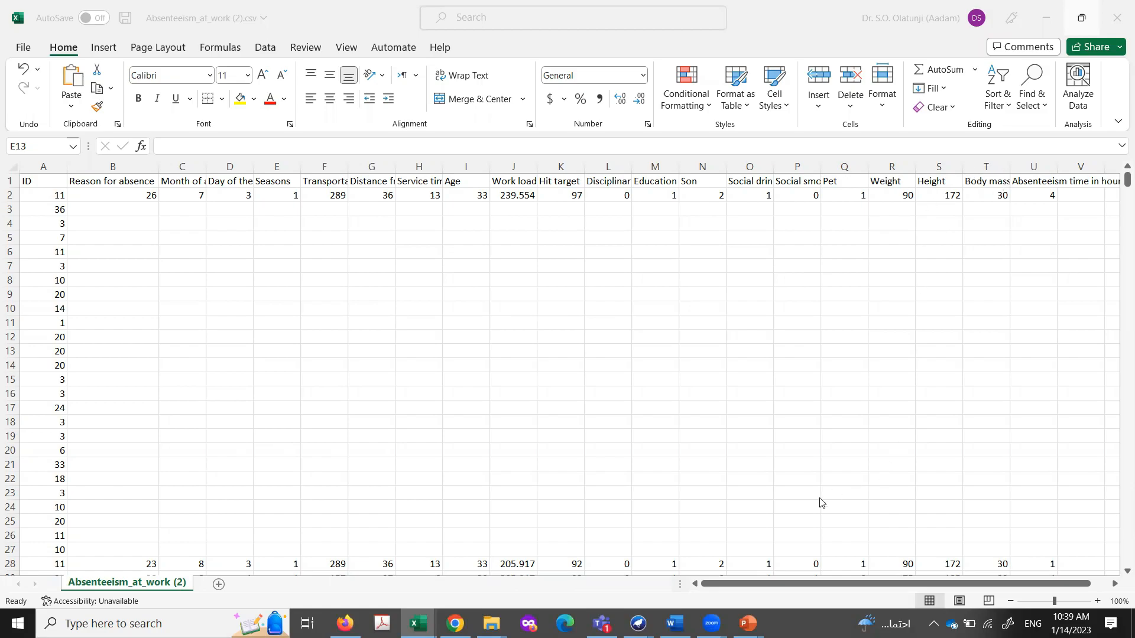
Step: Select the Reason for absence header cell to point out the first input attribute
click(98, 170)
click(106, 182)
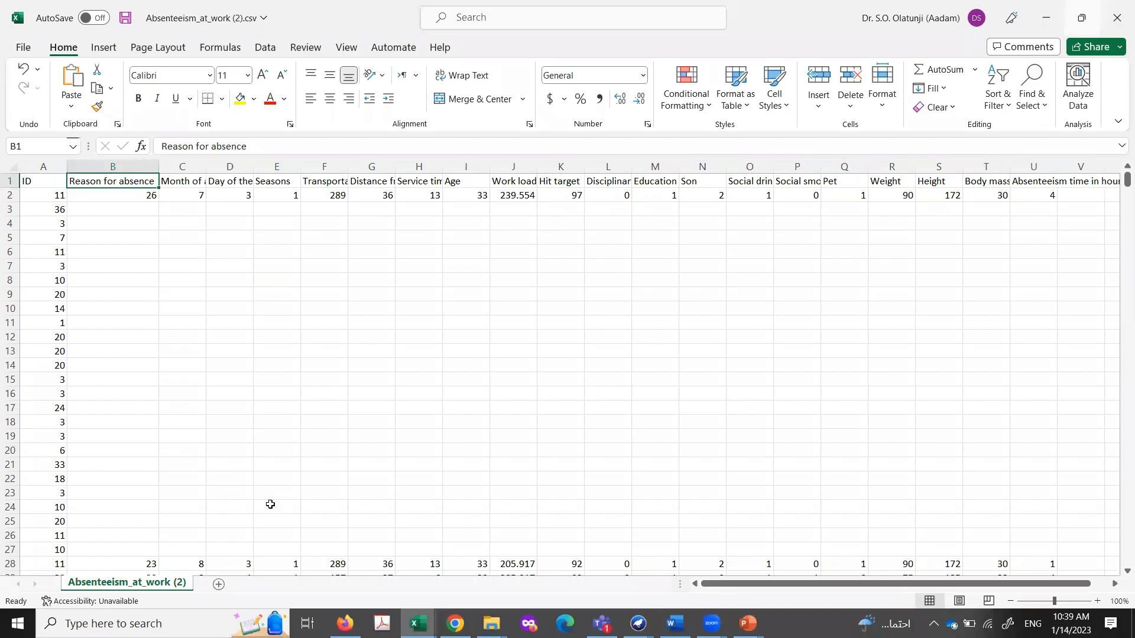
click(542, 438)
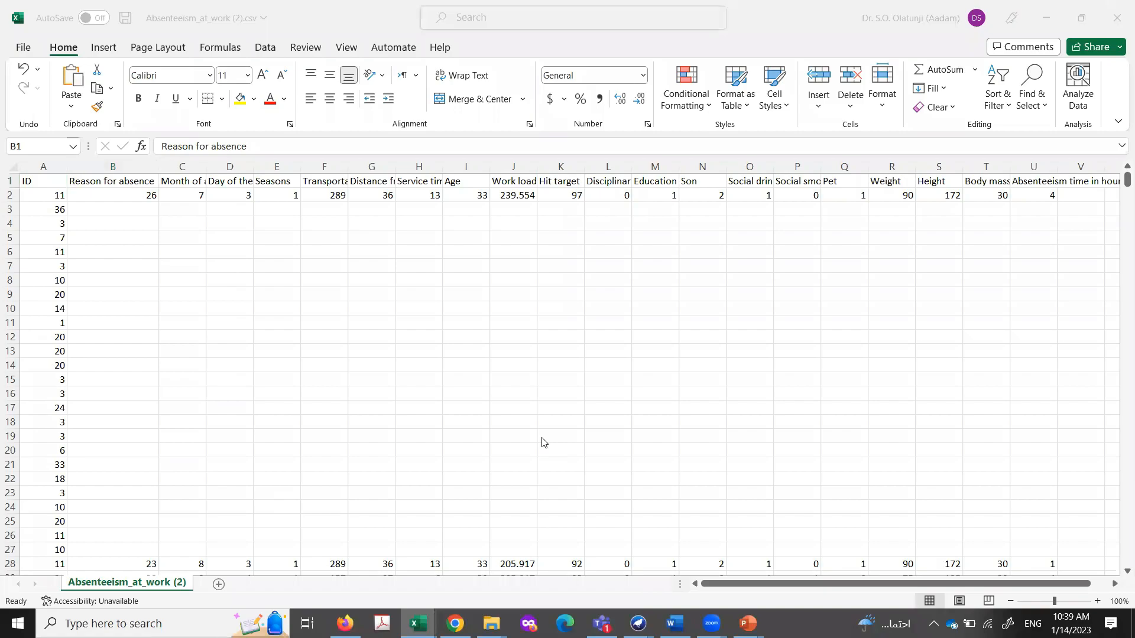
click(115, 181)
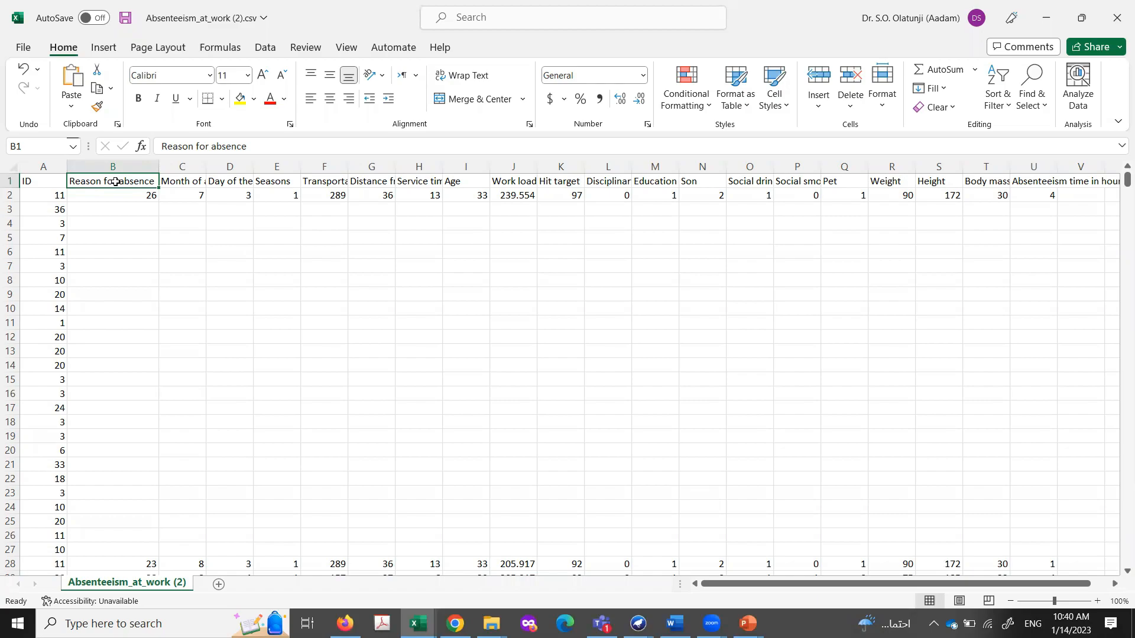
Step: Step through the header cells from Month of absence to Age to point out the remaining input attributes
key(Right)
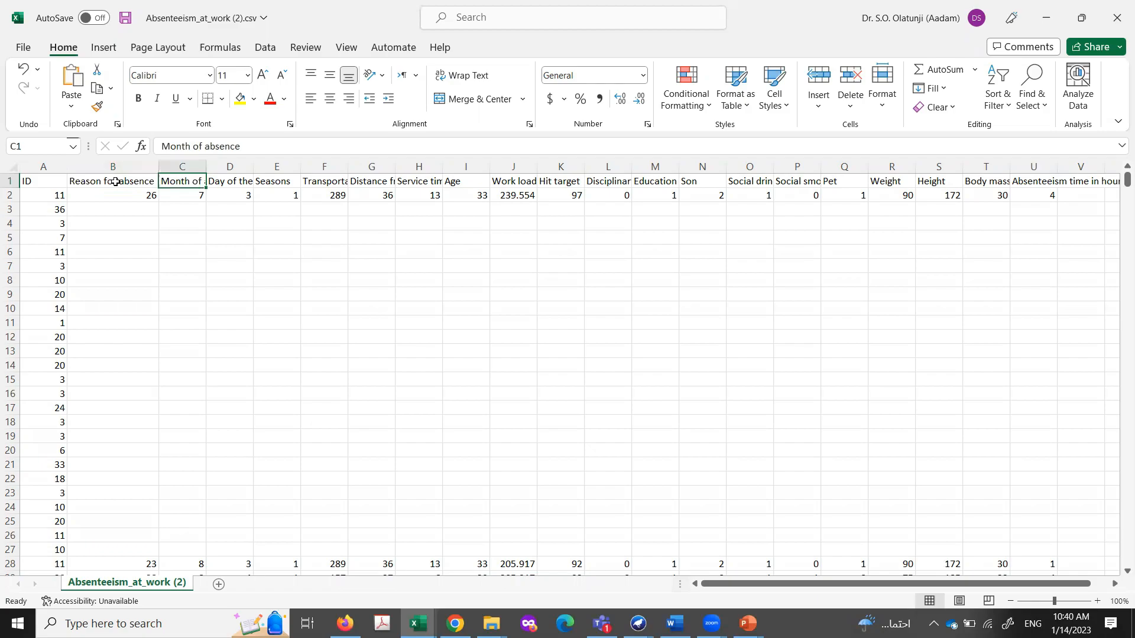
key(Right)
key(Right)
key(Right)
key(Right)
key(Right)
key(Right)
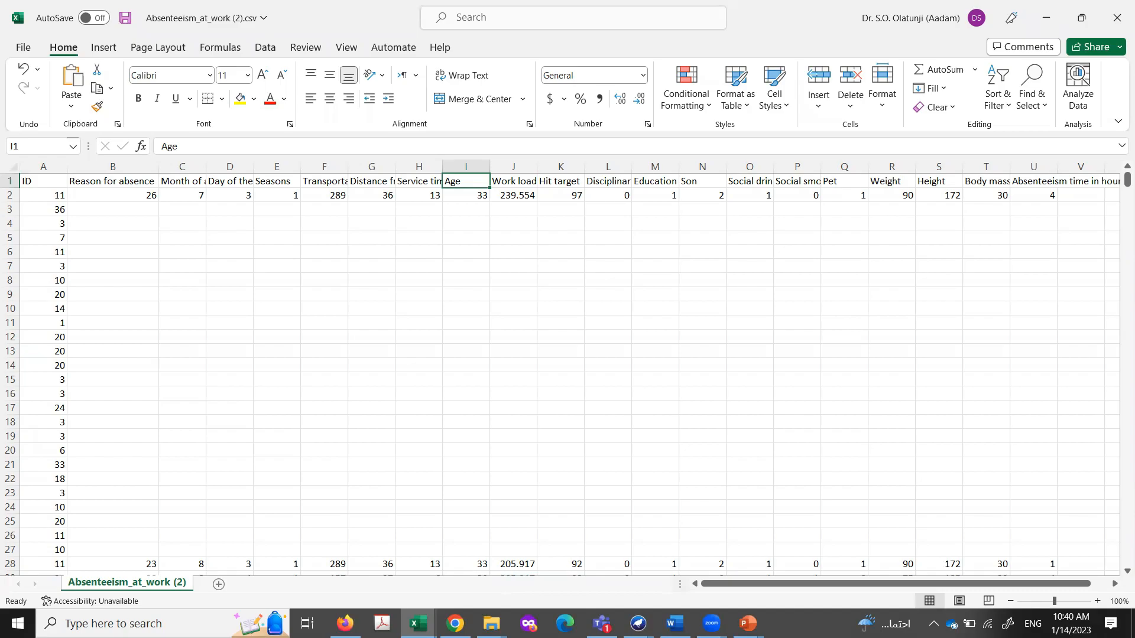
Step: Switch to the Weka Explorer absenteeism results and examine the correlation-based attribute ranking for Absenteeism time in hours
click(638, 624)
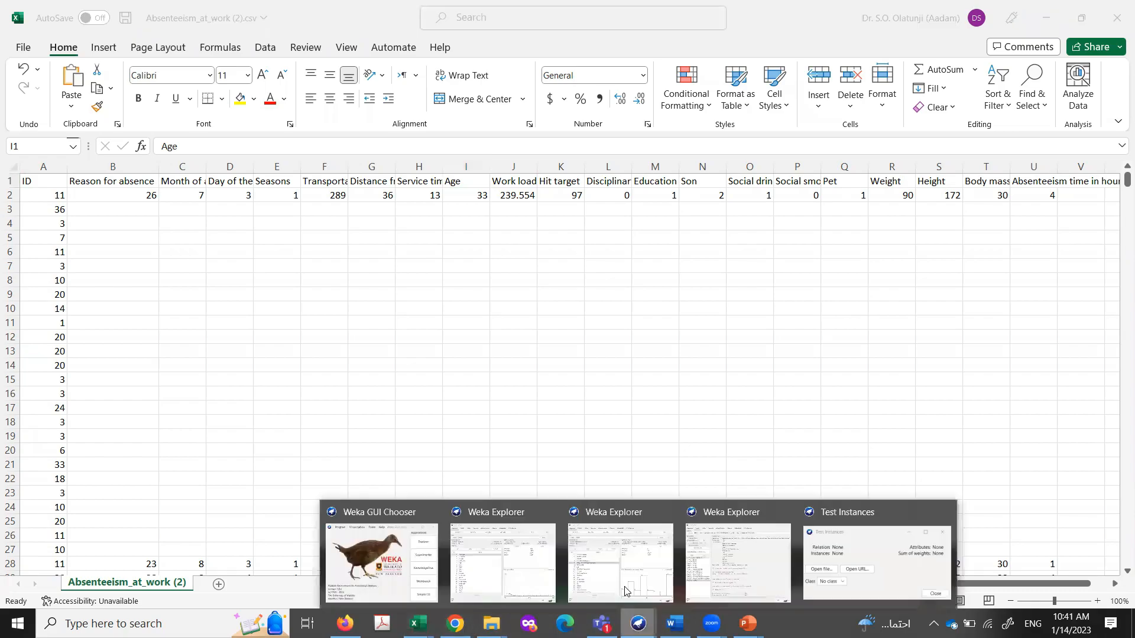
click(745, 570)
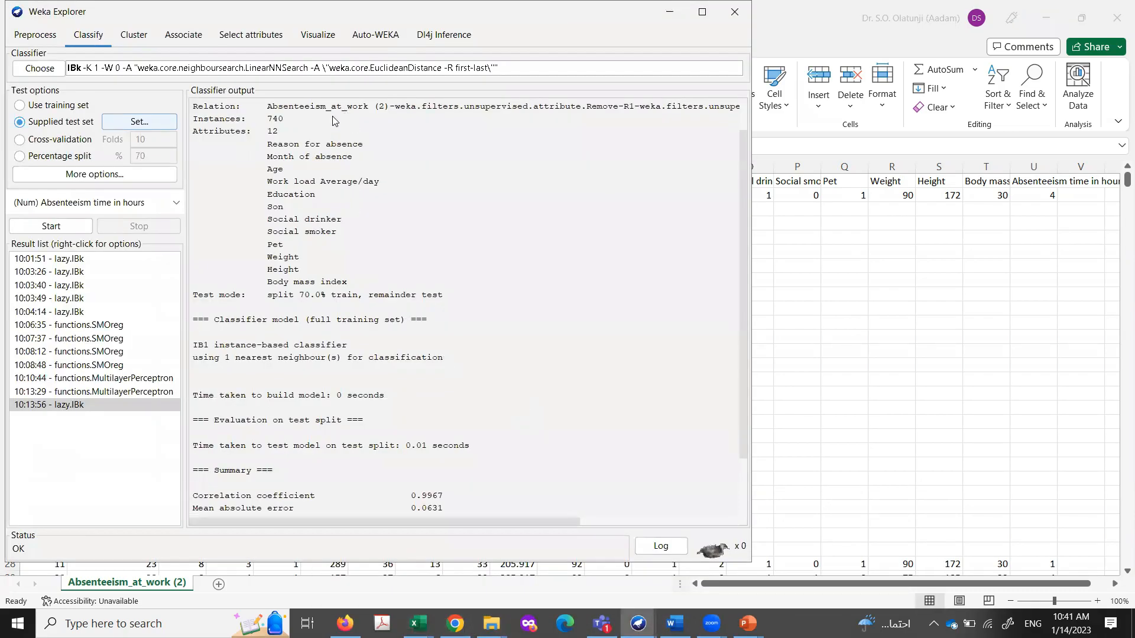
click(239, 37)
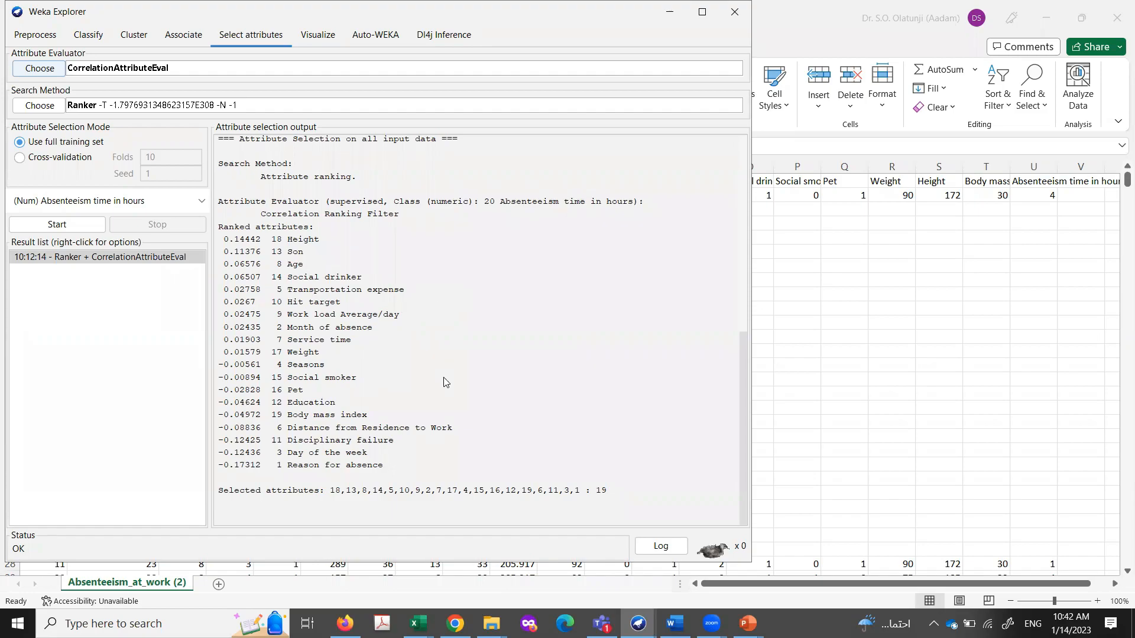
click(520, 544)
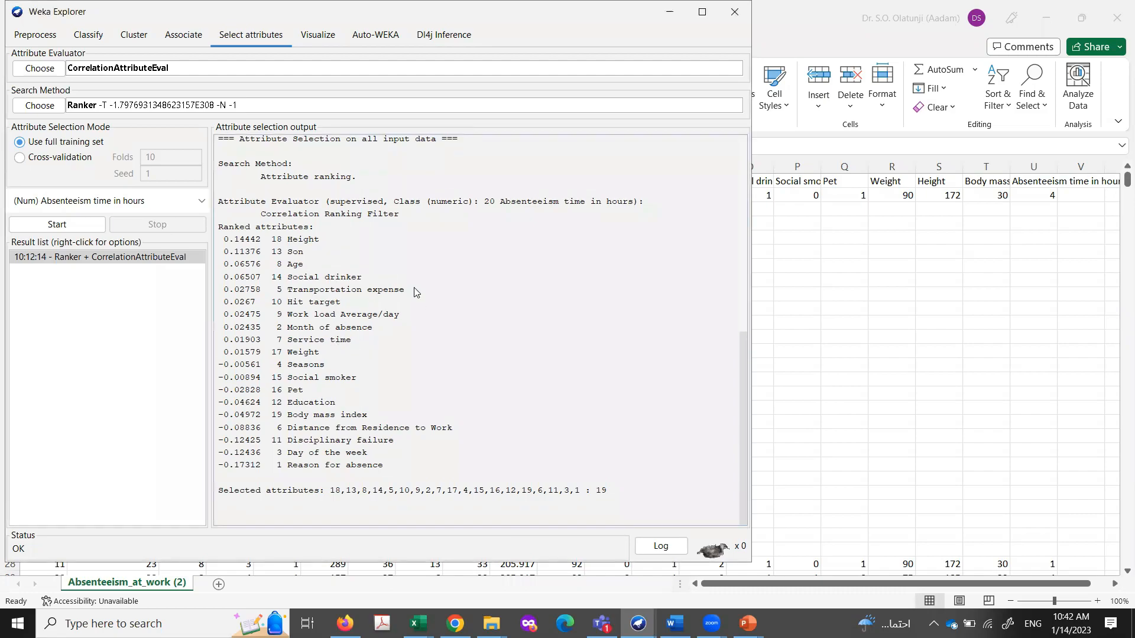
Step: Switch to the PowerPoint slide show at the Machine Learning Model slide with the annotated process diagram
key(alt+Tab)
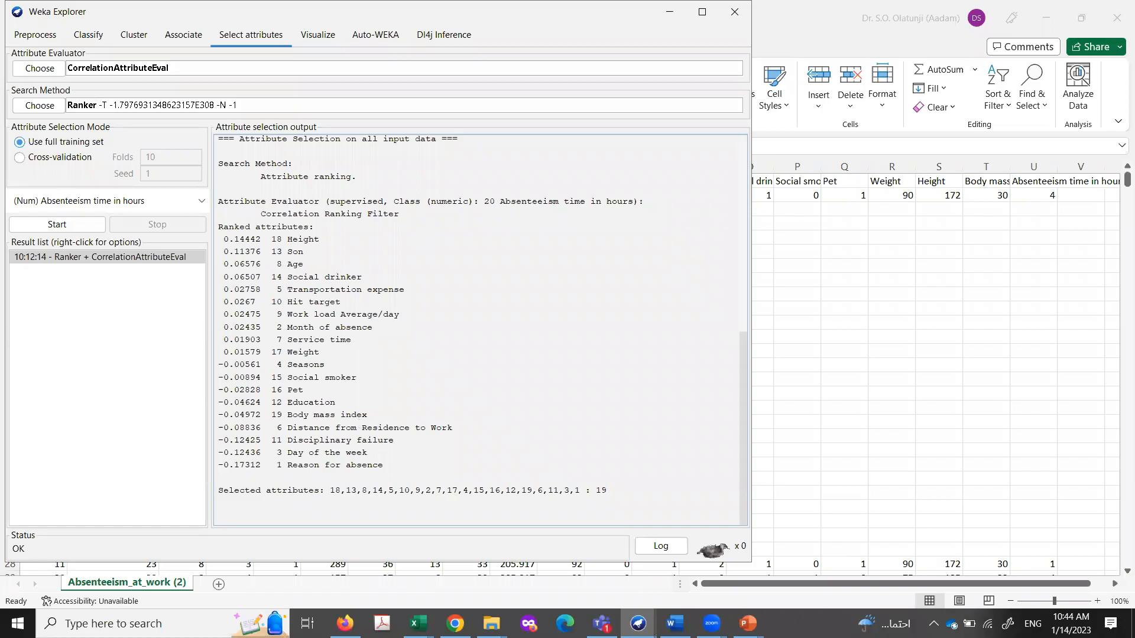
mouse_move(749, 622)
click(822, 561)
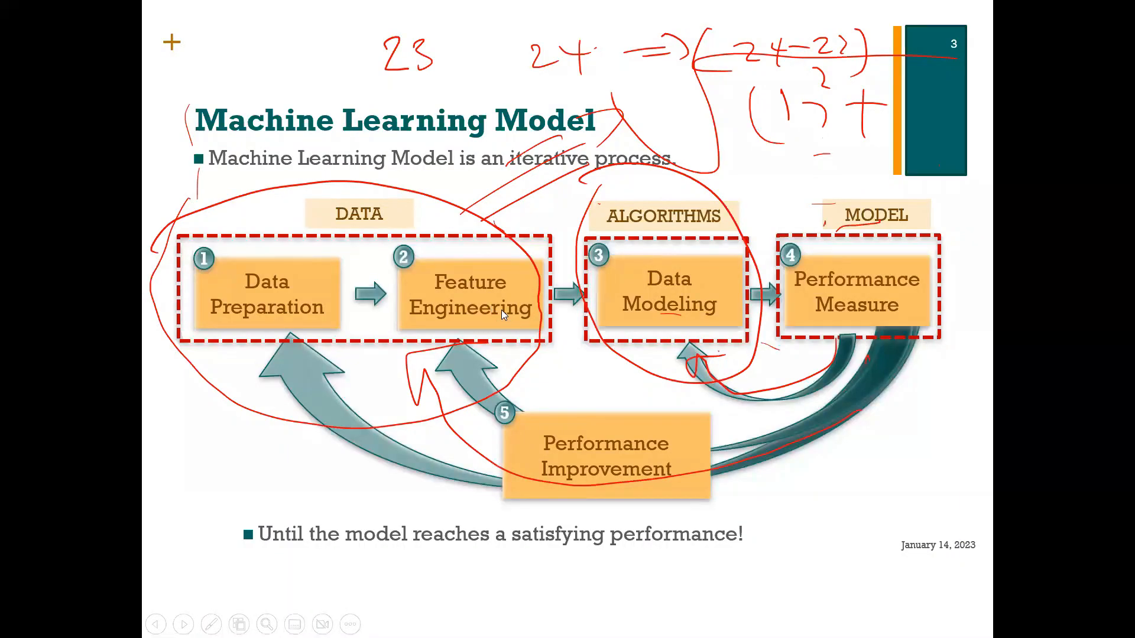